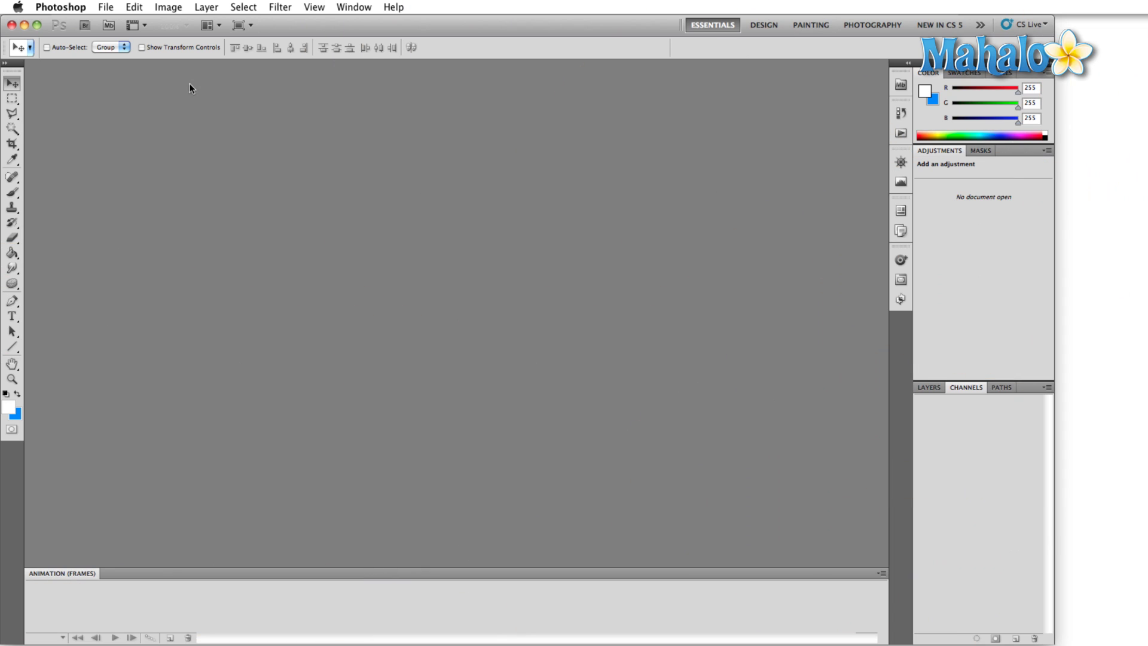
Open the File > Automate > Batch dialog, move it aside, then cancel it
click(106, 7)
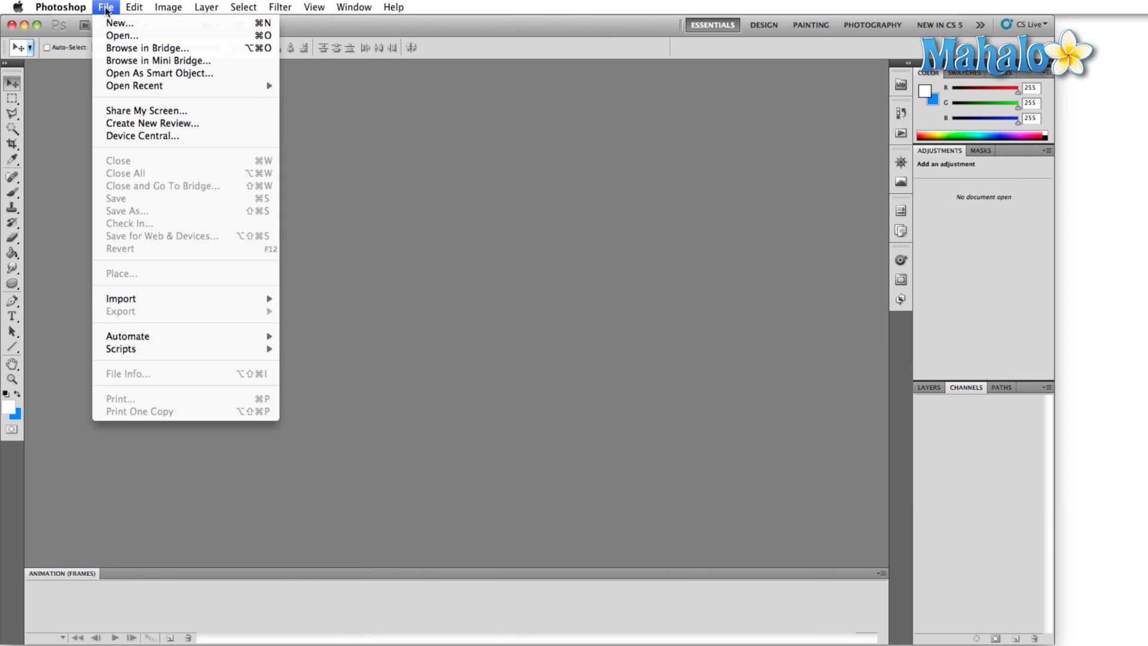
mouse_move(142, 339)
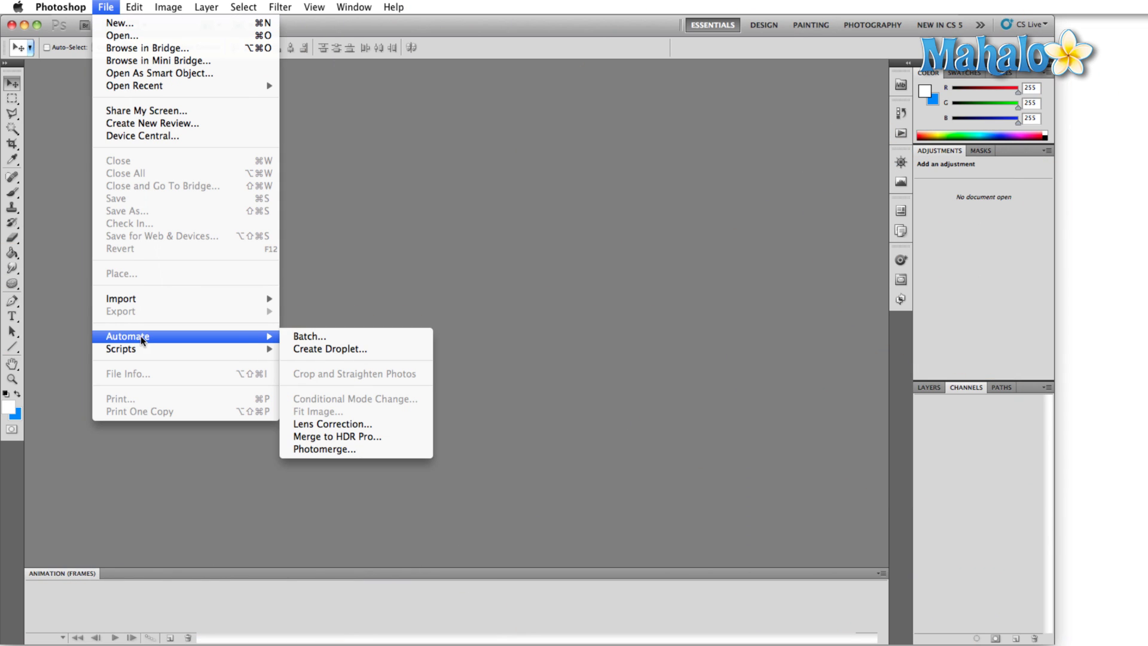
click(321, 335)
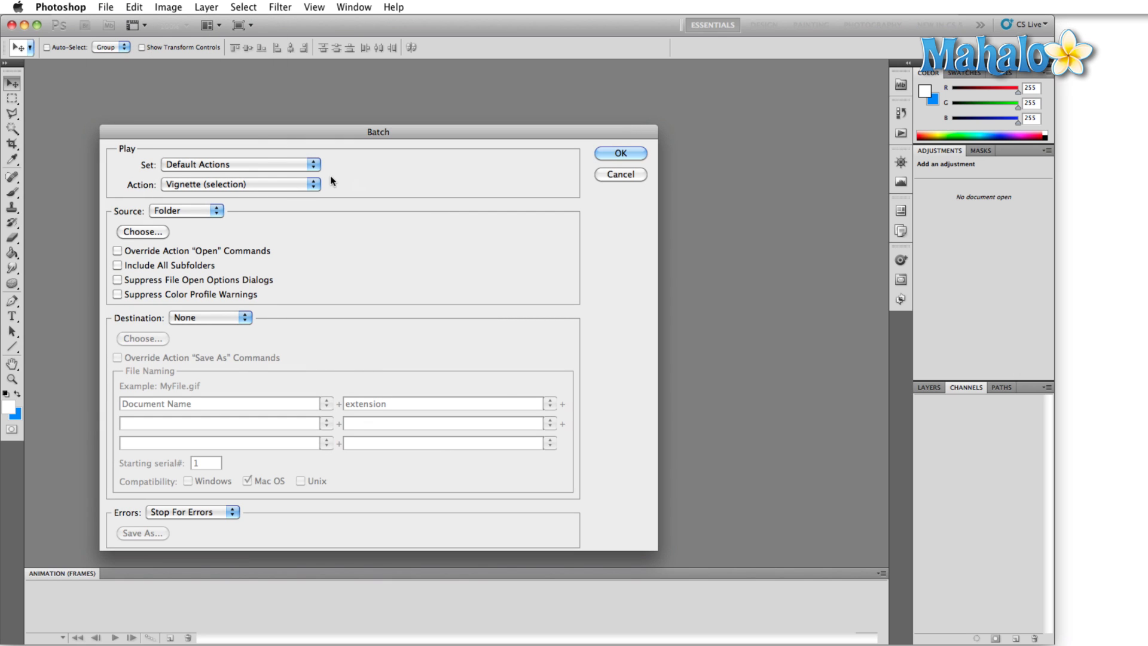
drag(252, 131, 277, 98)
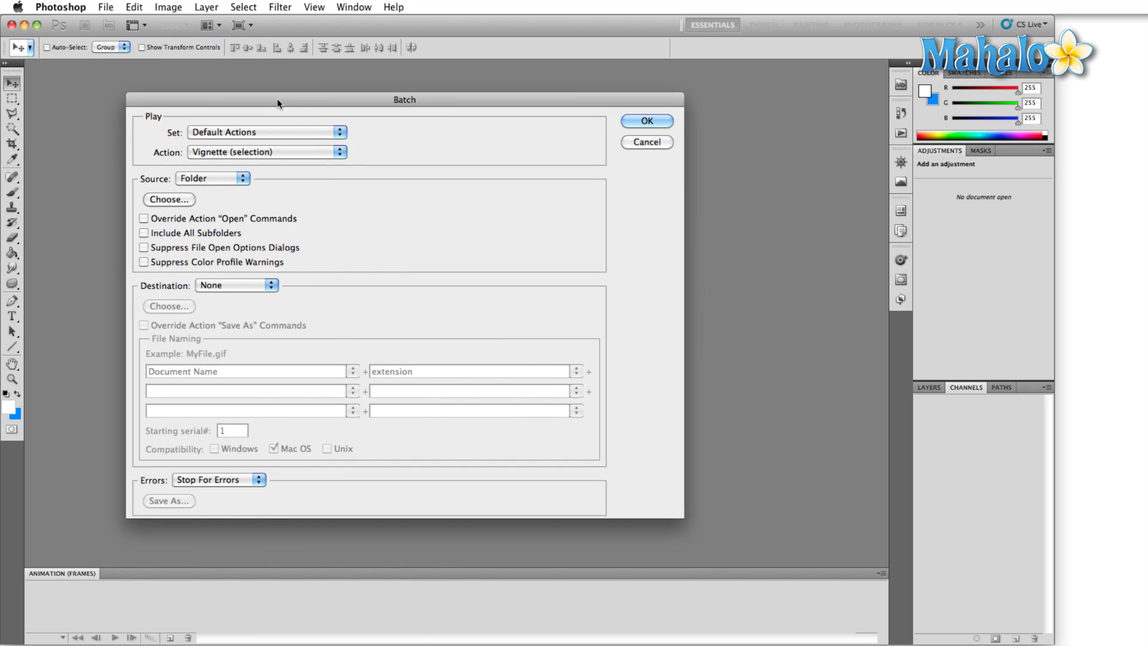
click(641, 143)
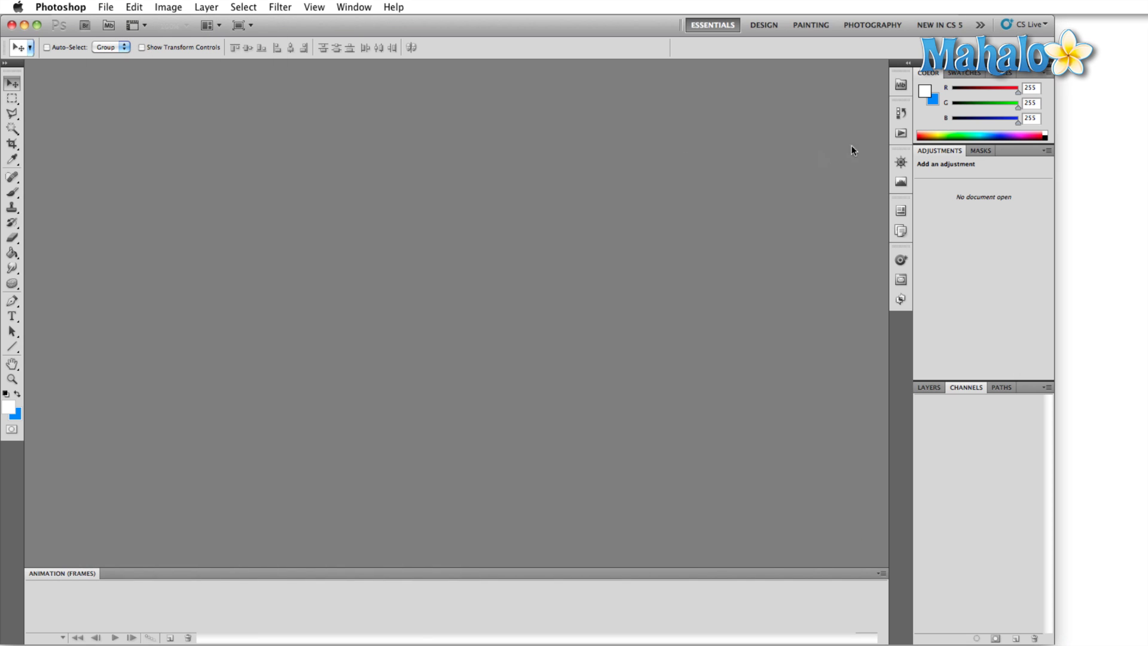
Show the Actions panel and select the Watermark action set
click(901, 134)
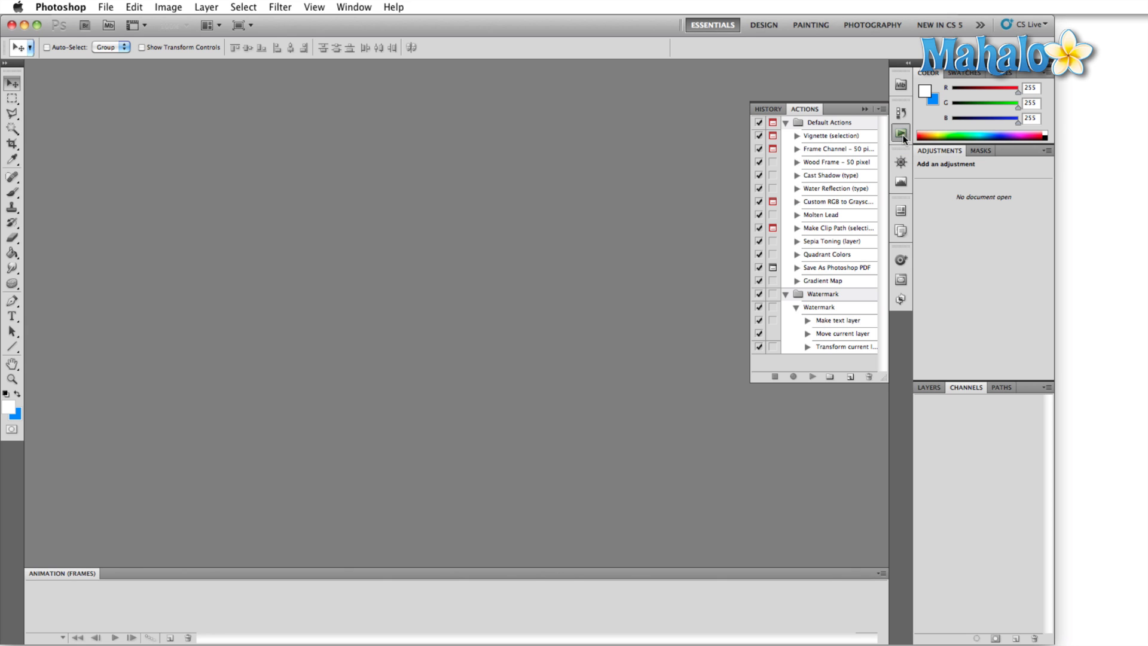
click(349, 6)
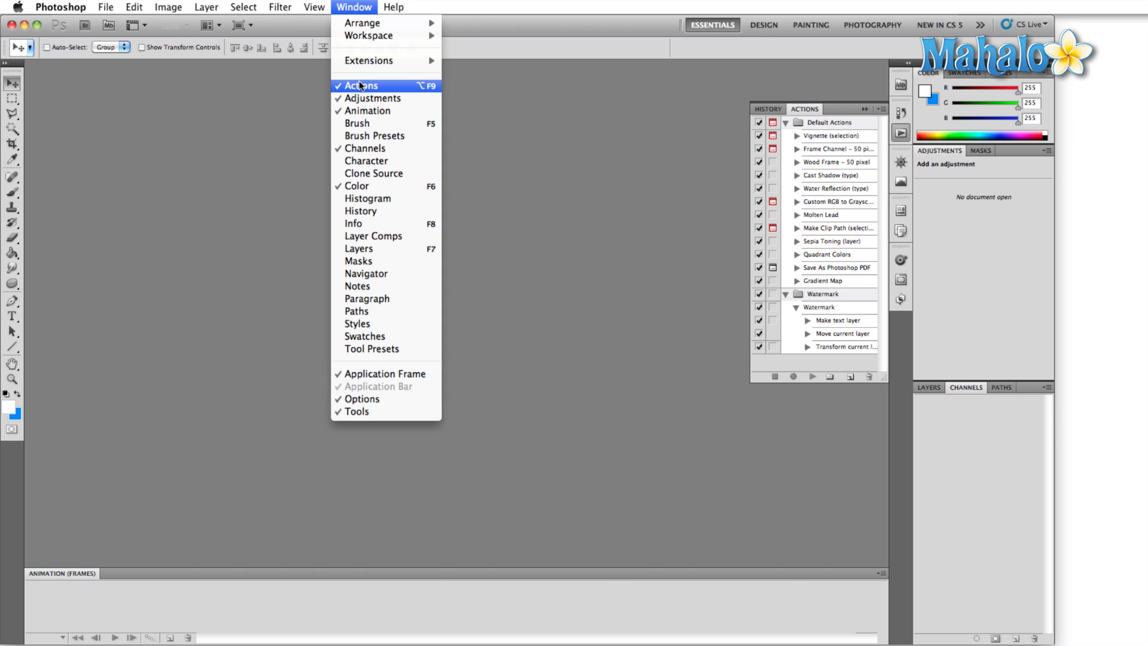
click(854, 109)
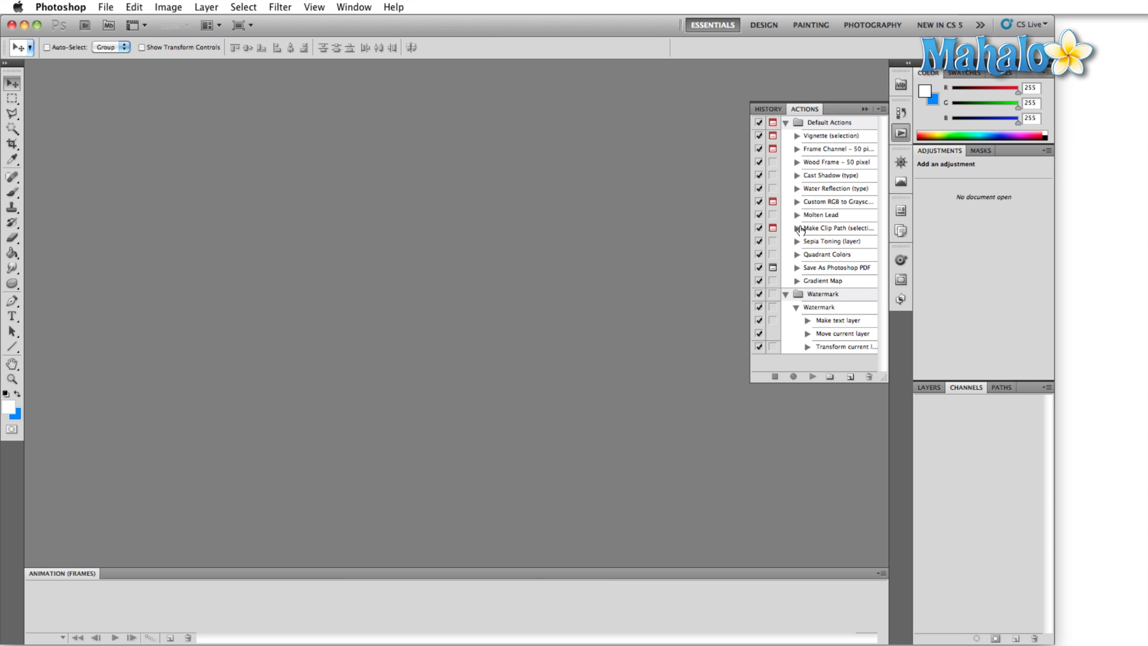
click(820, 296)
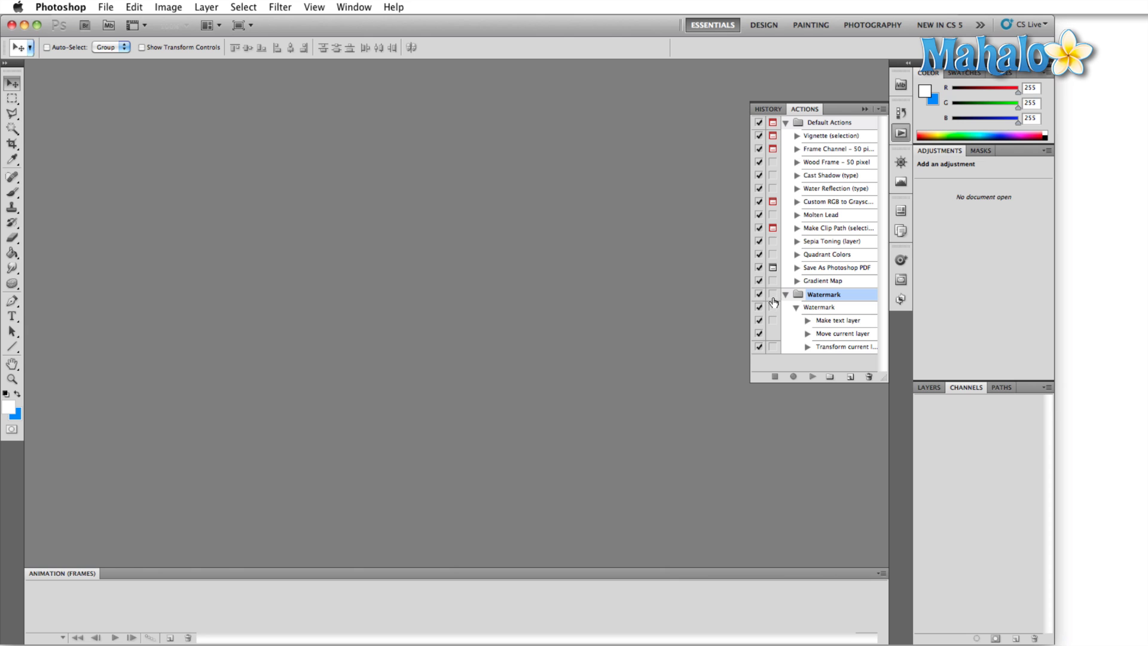
click(106, 7)
In the Batch dialog, choose the Watermark set and the Watermark action
mouse_move(147, 340)
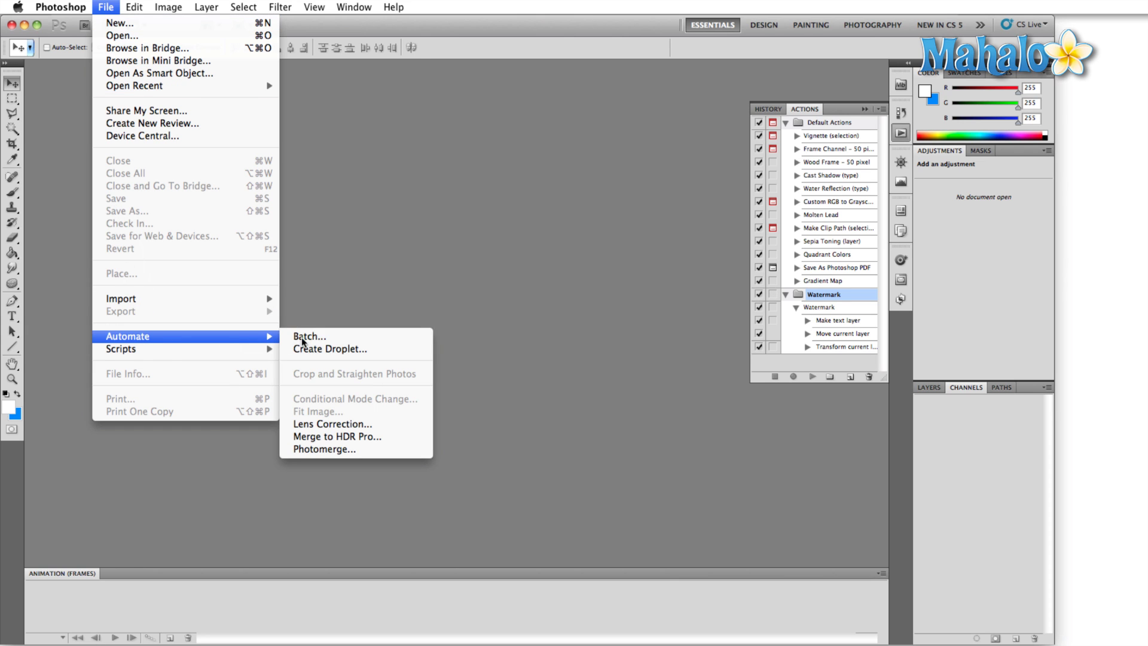
click(305, 338)
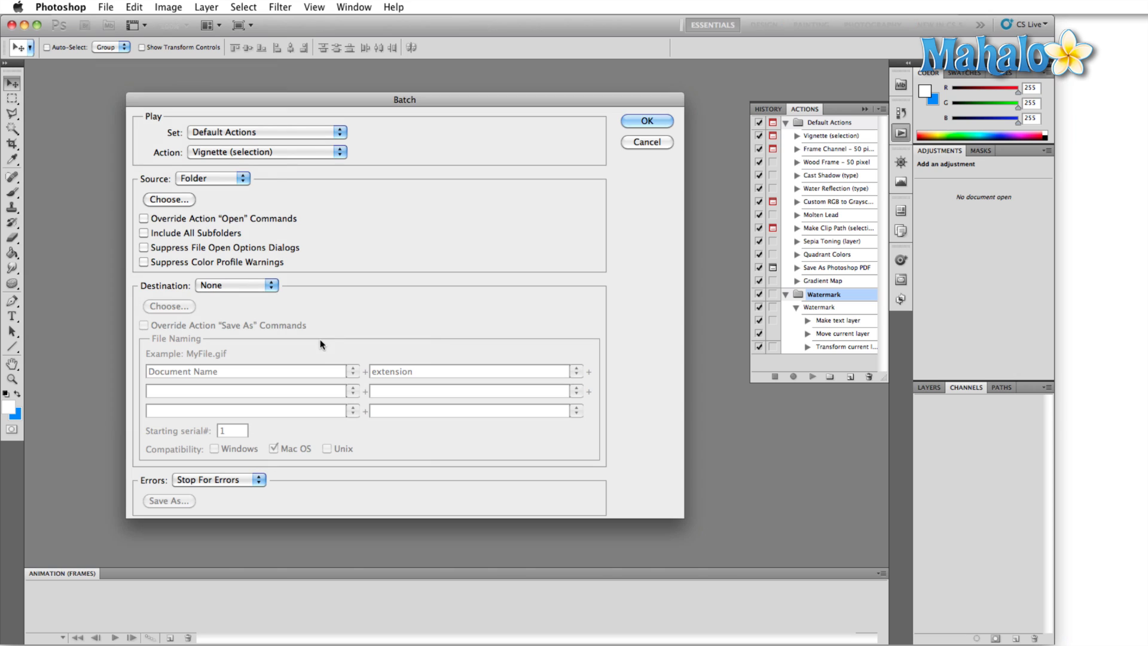
click(339, 133)
key(Escape)
click(289, 132)
click(288, 153)
click(303, 132)
click(295, 142)
click(284, 154)
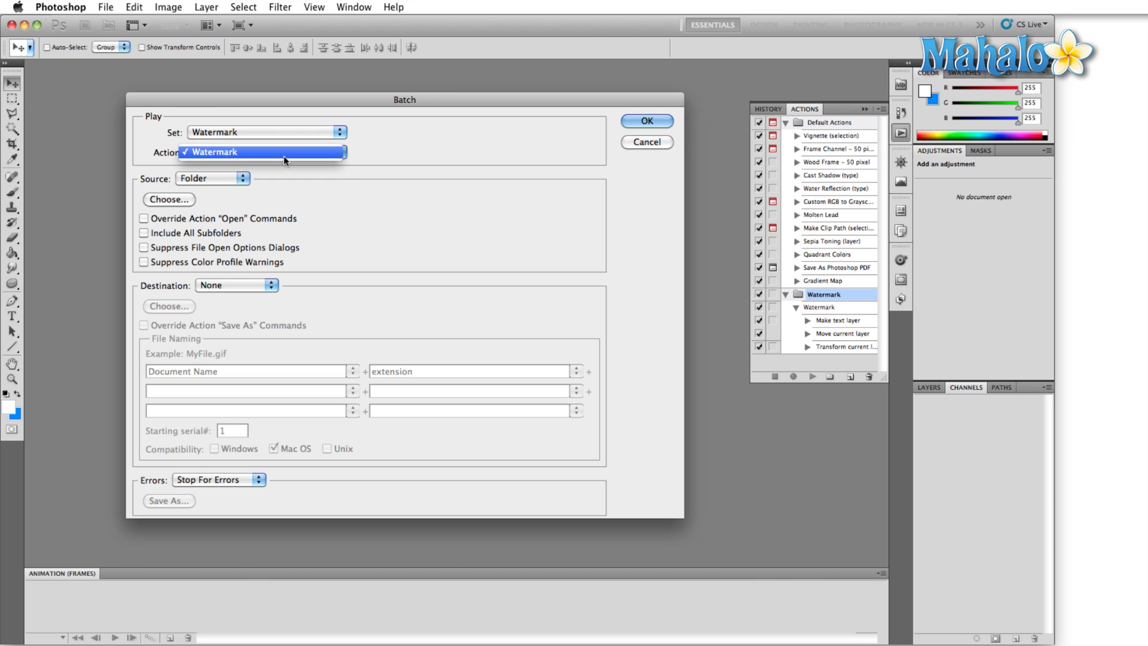
click(283, 156)
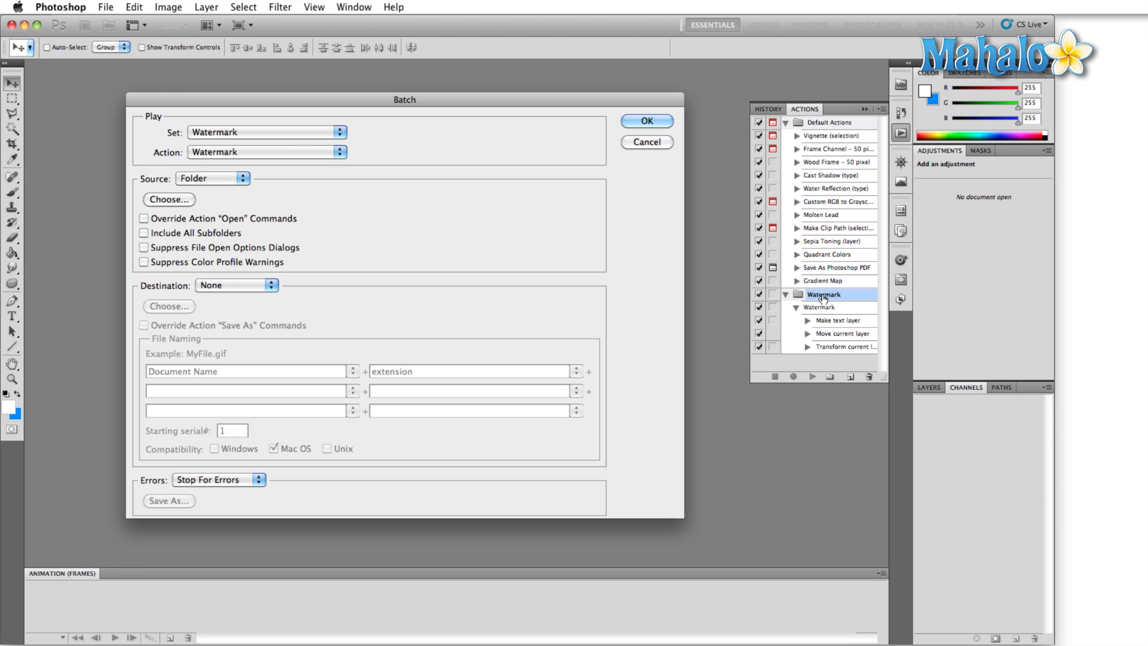
Set the batch source to Folder and choose the Band Shots folder
click(233, 181)
click(233, 182)
click(167, 199)
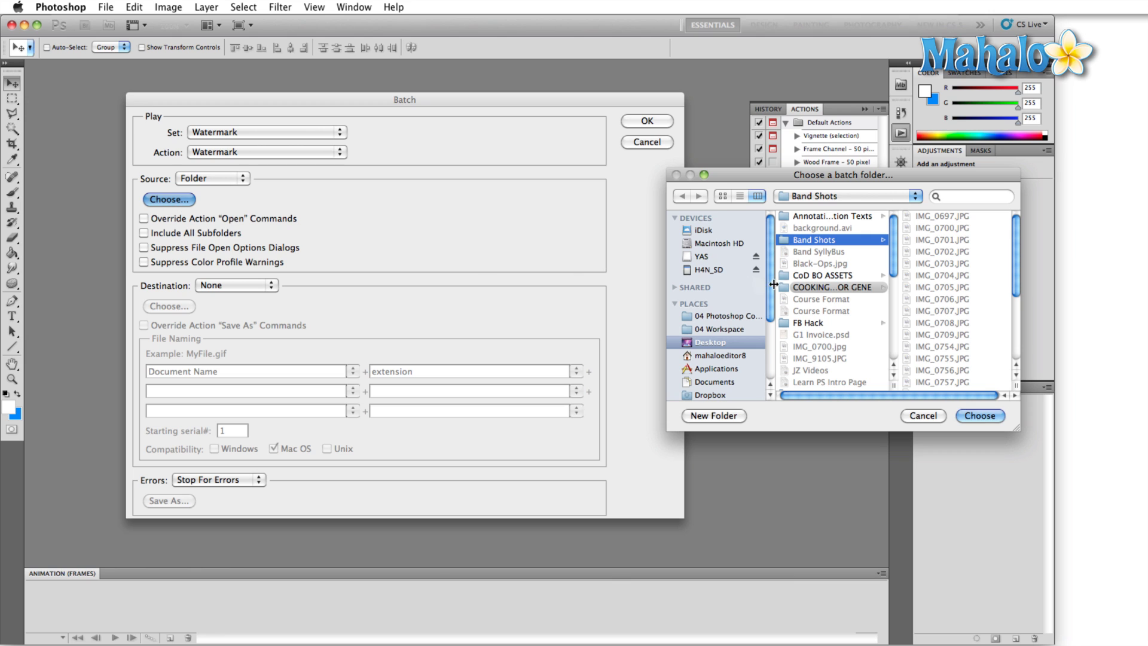
scroll(855, 302, down, 1)
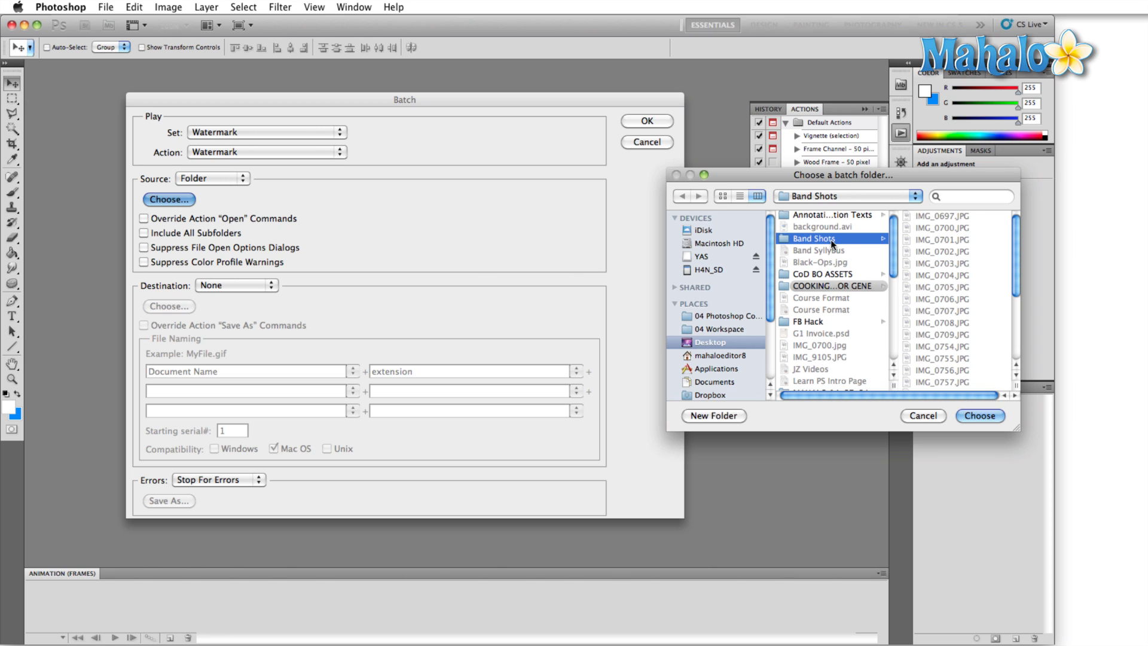
click(995, 422)
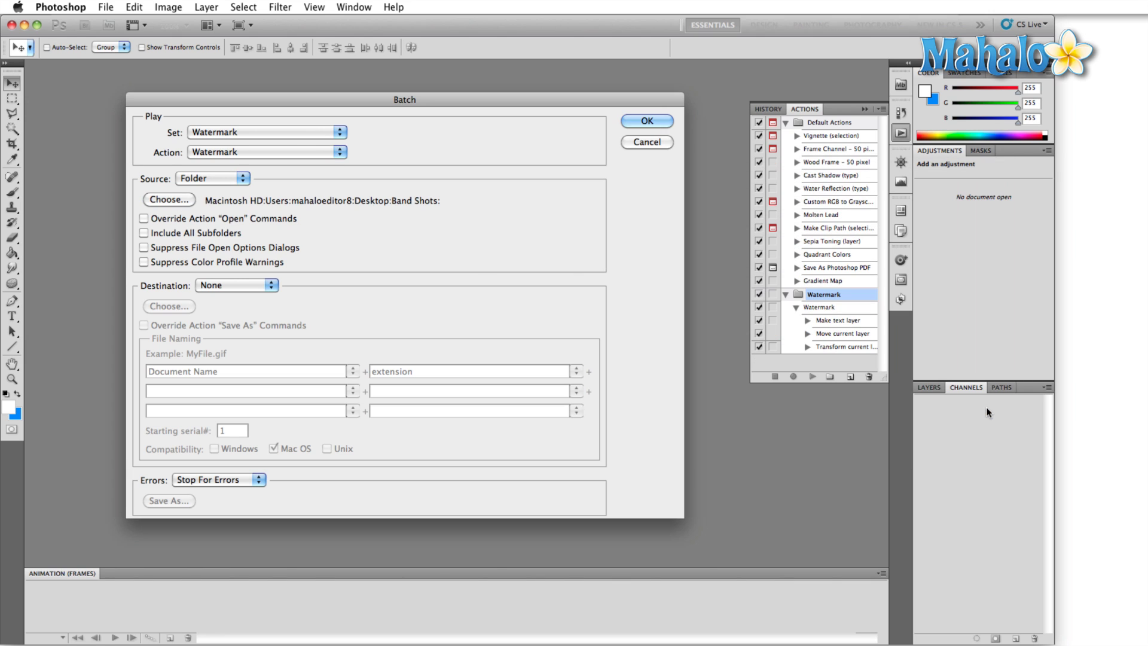
Set Destination to Folder and create and select 'Watermarked Band Shots' inside Band Shots
click(247, 286)
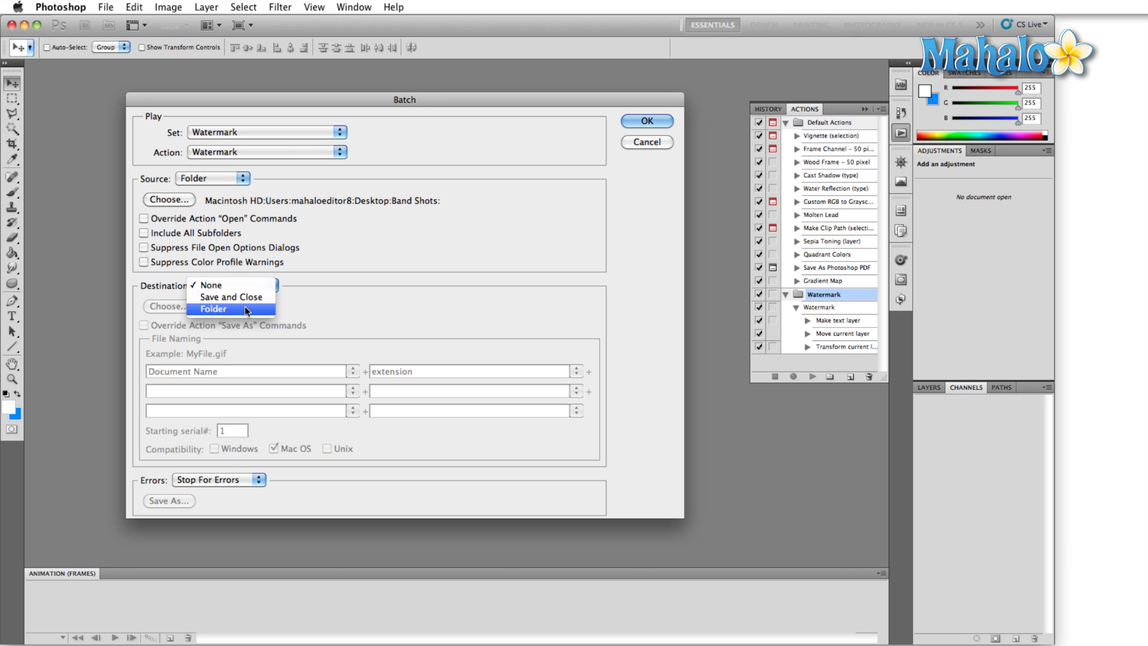
click(245, 307)
click(173, 306)
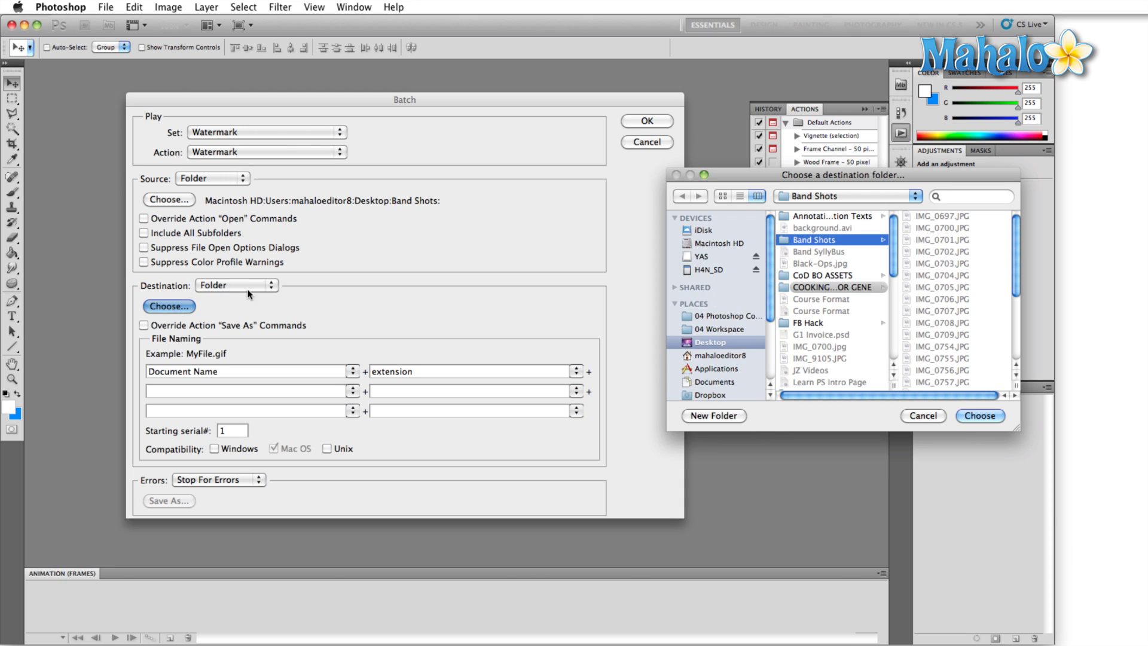
click(731, 417)
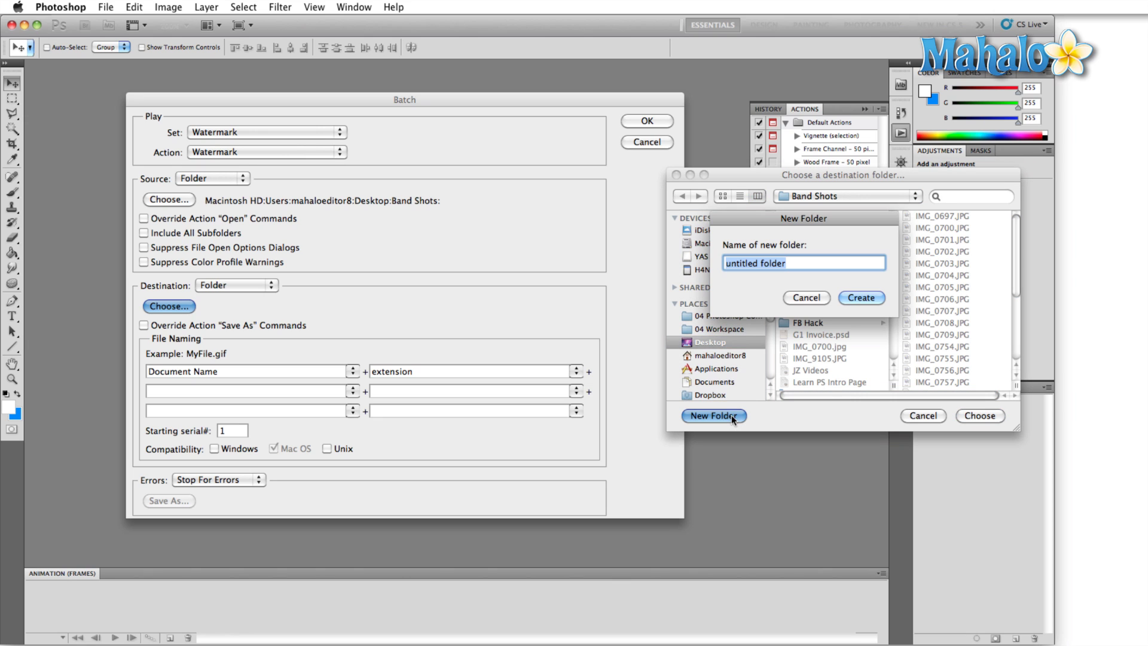
text(Watermarked Ba)
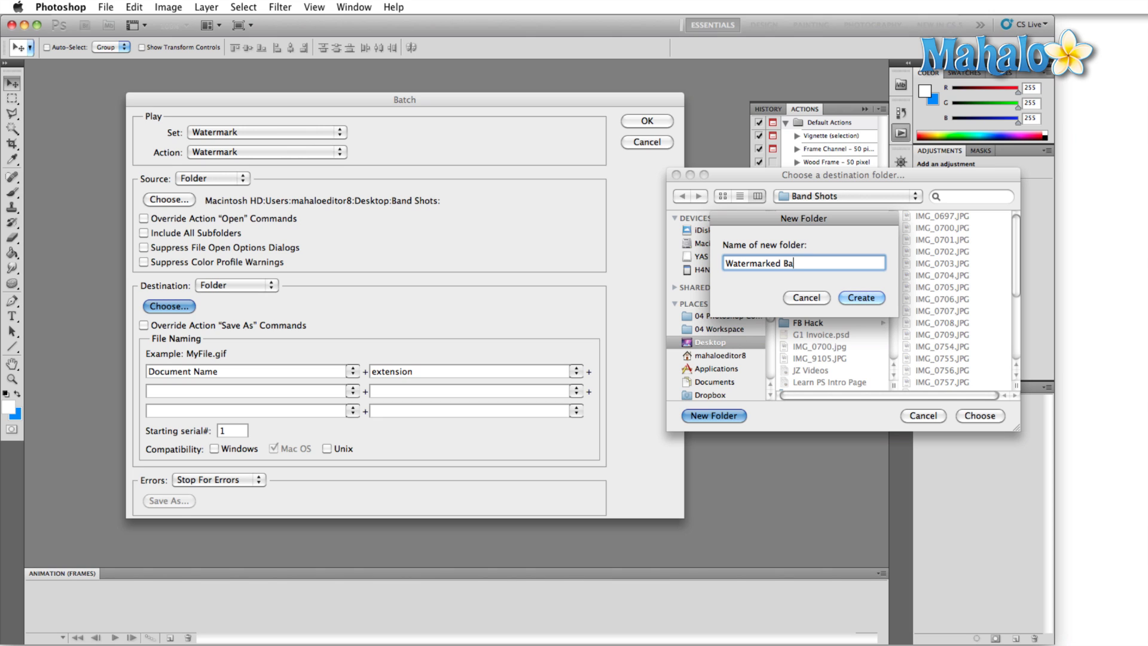
text(nd Shots)
key(Return)
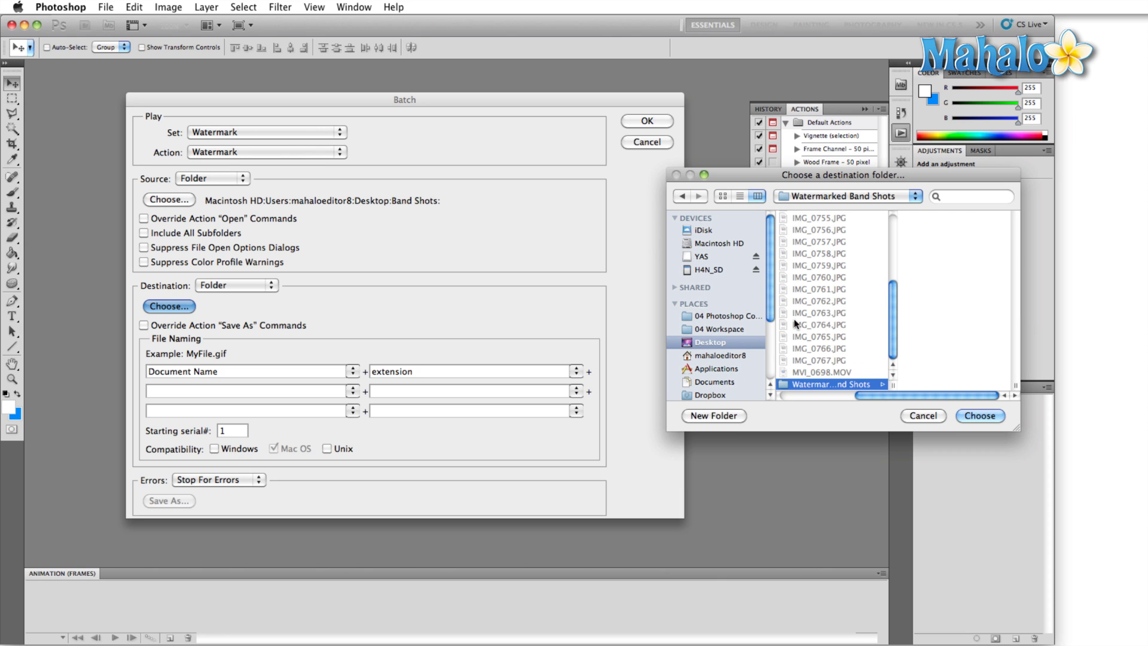
key(Return)
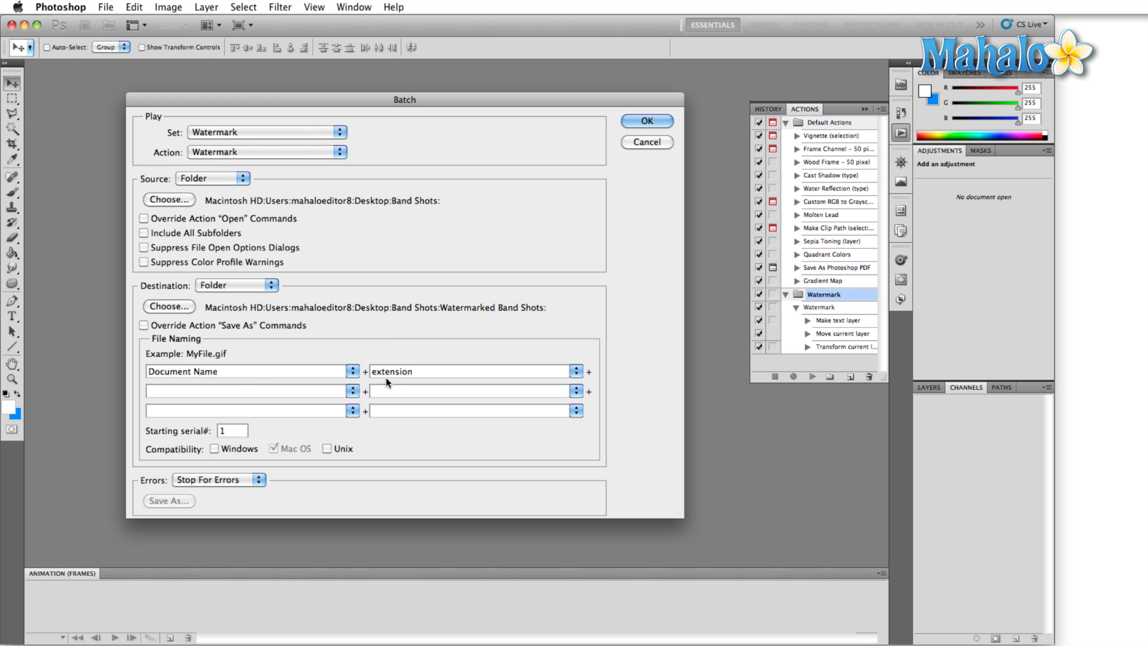
Set file naming to Document Name + 4 Digit Serial Number + lowercase extension
click(354, 372)
click(358, 371)
click(353, 410)
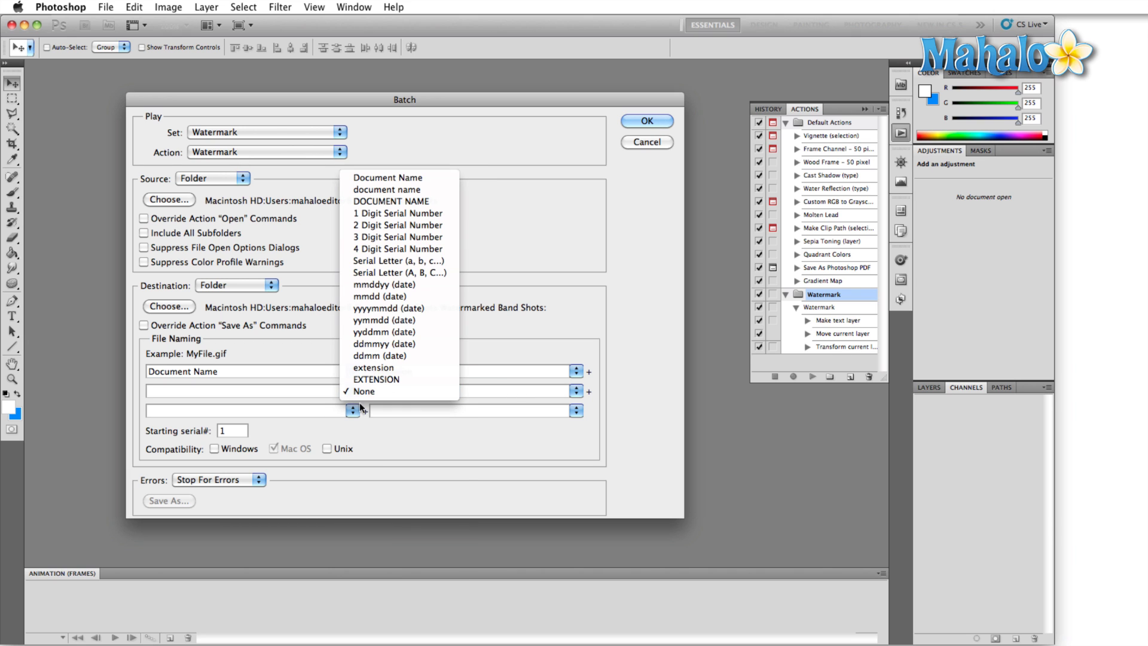
click(495, 202)
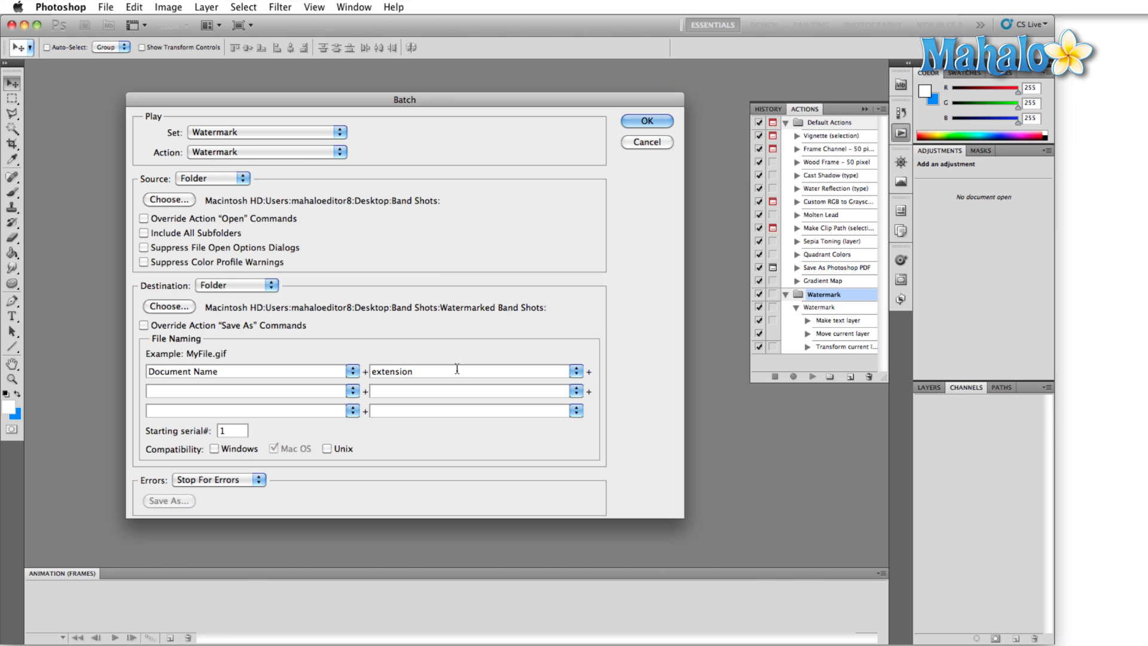
click(576, 372)
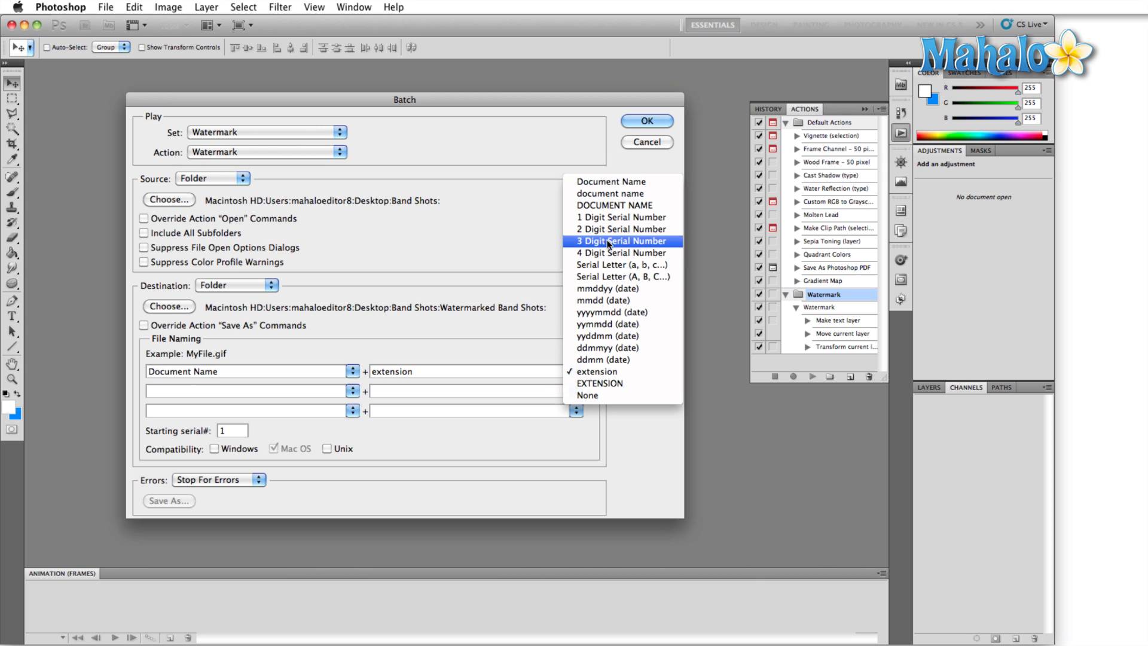
click(622, 253)
click(352, 391)
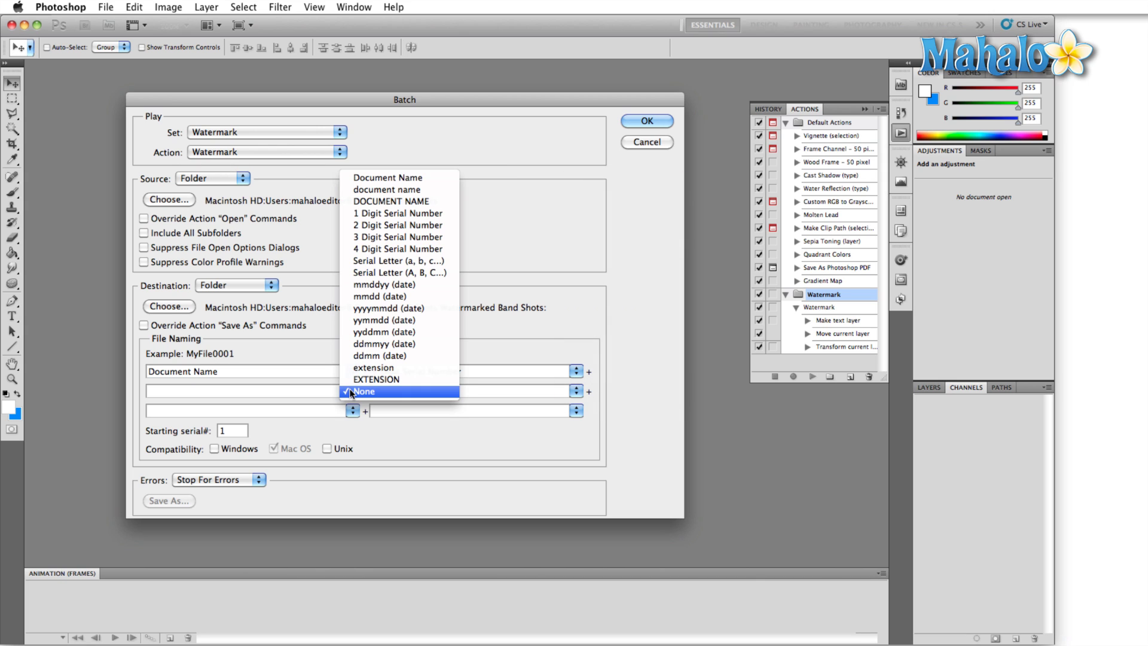
click(356, 371)
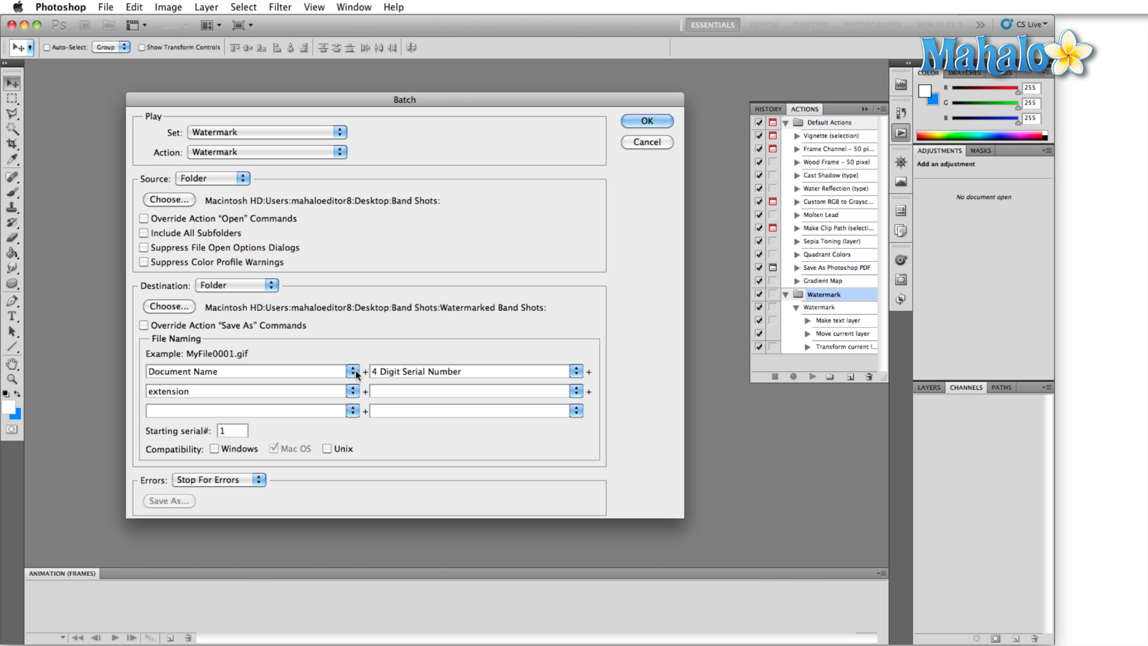
click(352, 392)
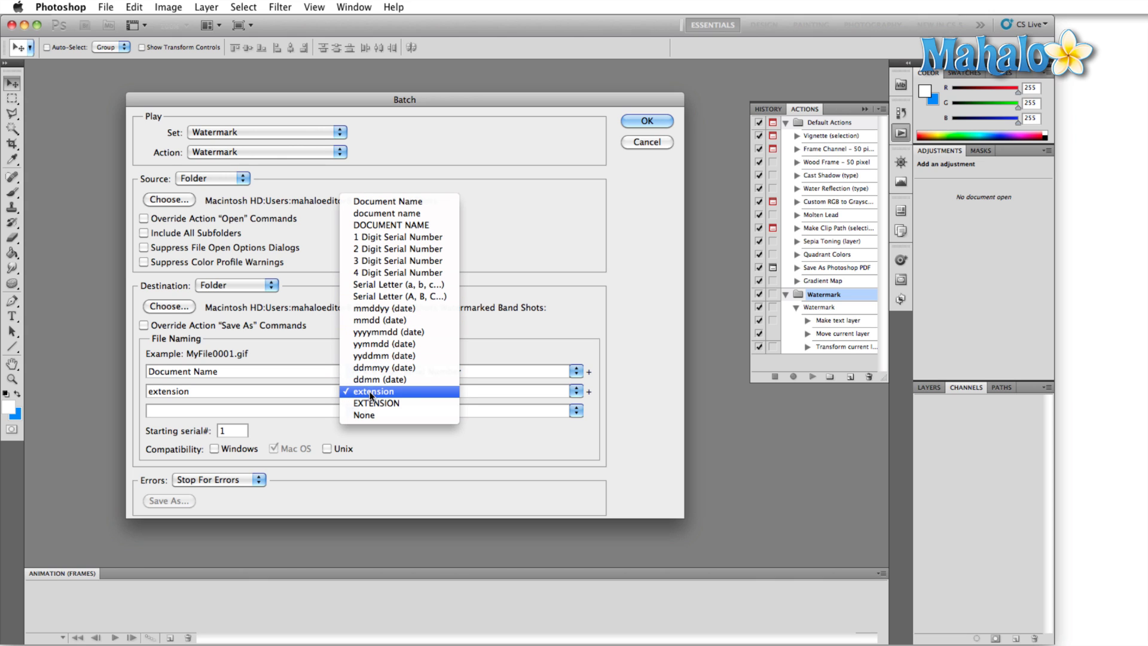
click(368, 403)
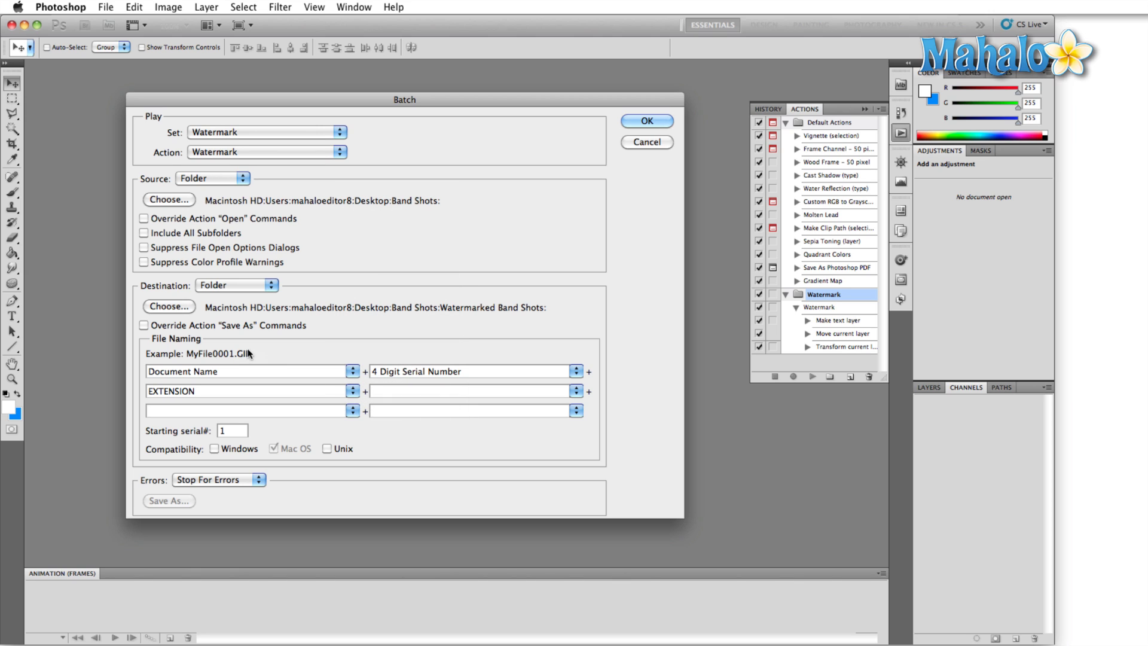
click(352, 392)
click(360, 380)
Keep Errors on Stop For Errors and start the Watermark batch
click(207, 481)
click(207, 481)
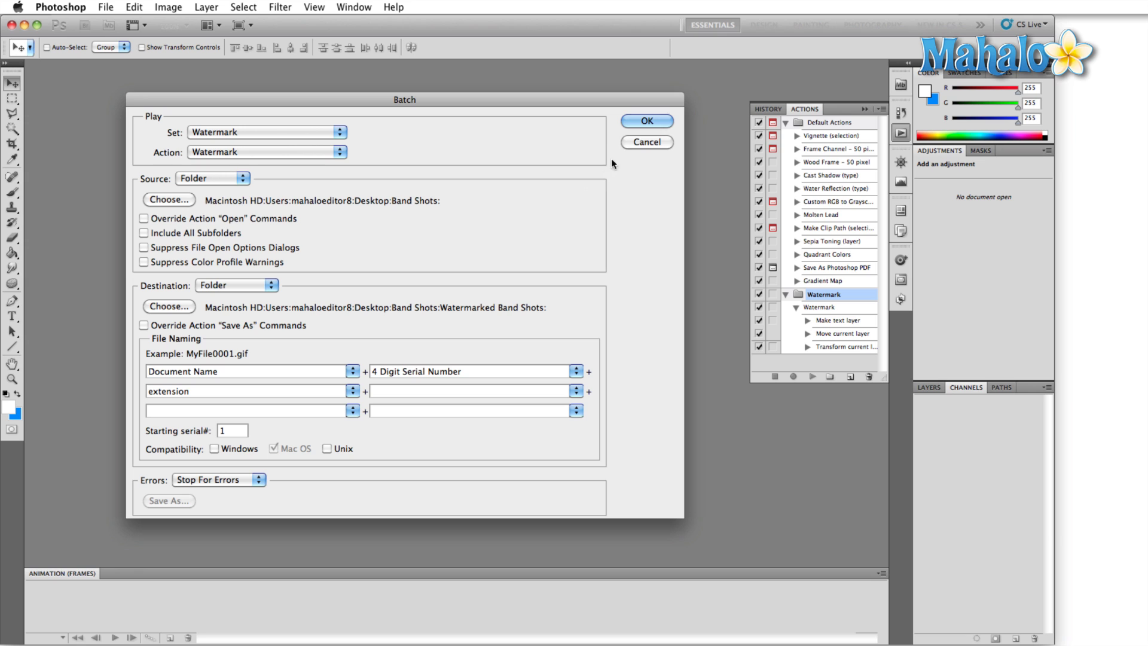
click(630, 117)
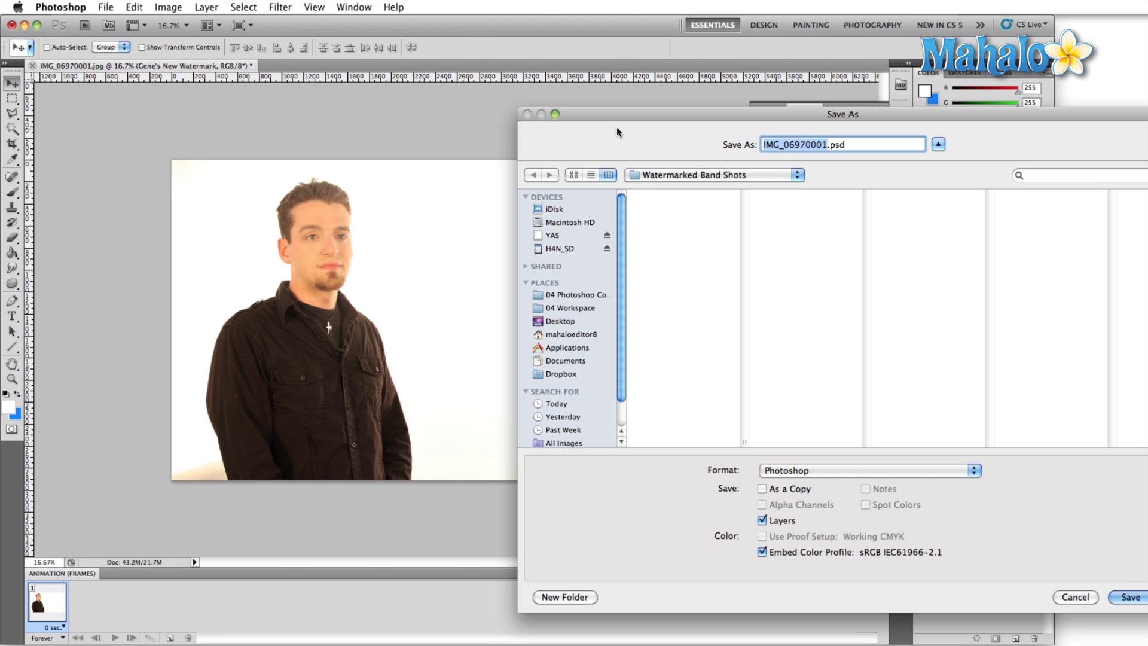
Save IMG_06970001, IMG_07000002 and IMG_07010003 as PSD, accepting the Photoshop Format Options
drag(678, 117, 380, 84)
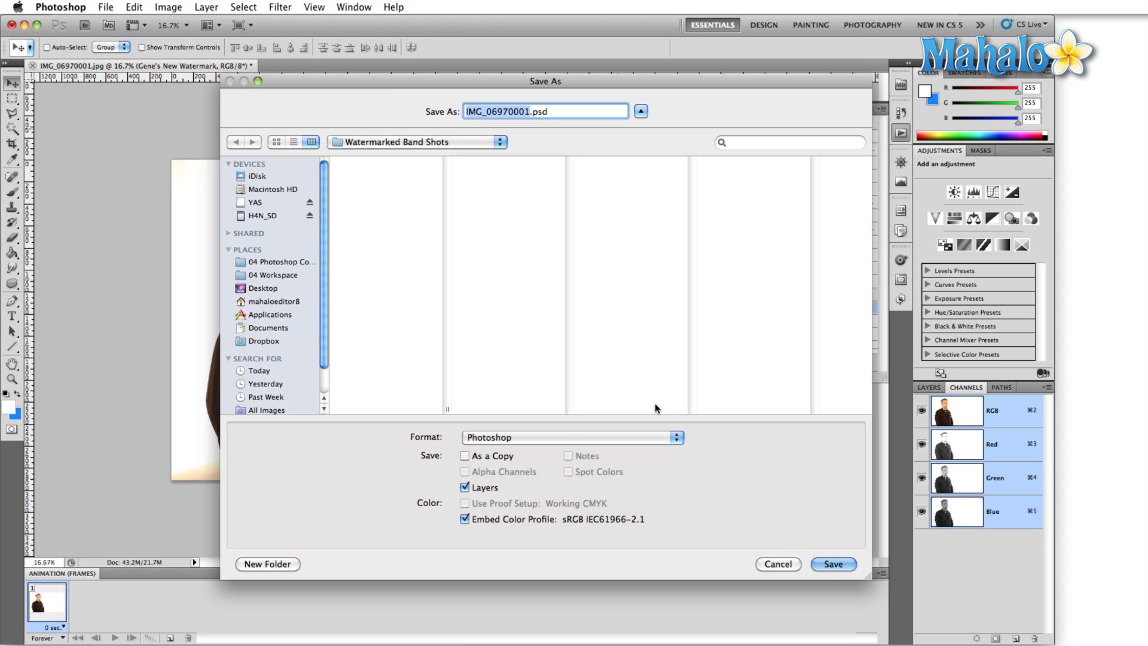
click(831, 564)
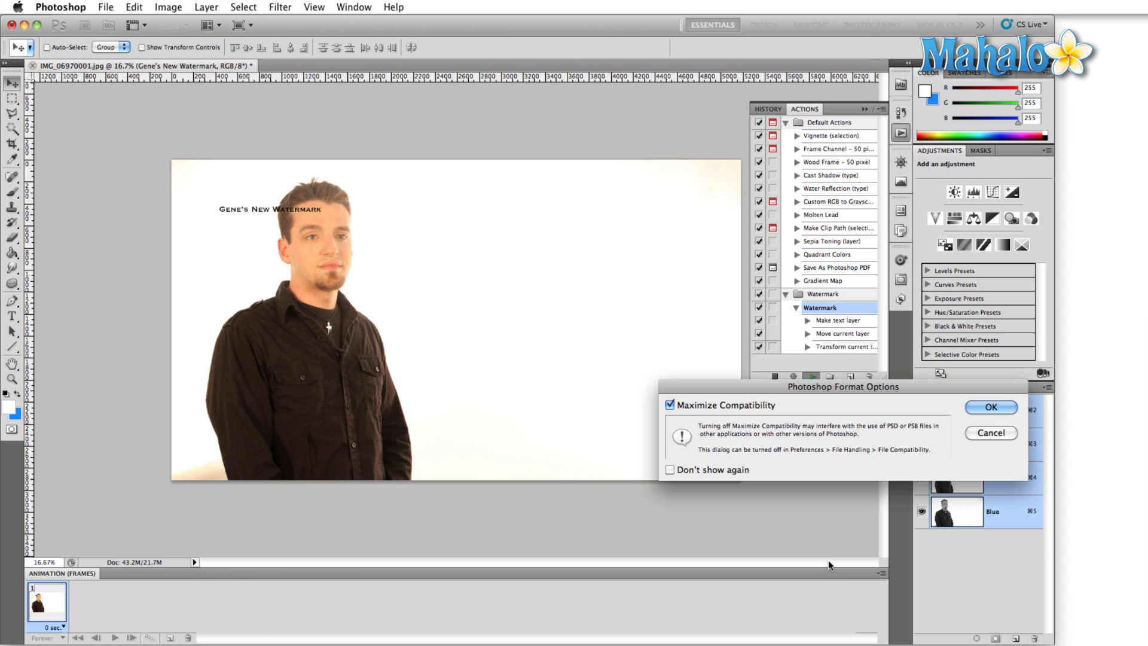
click(985, 407)
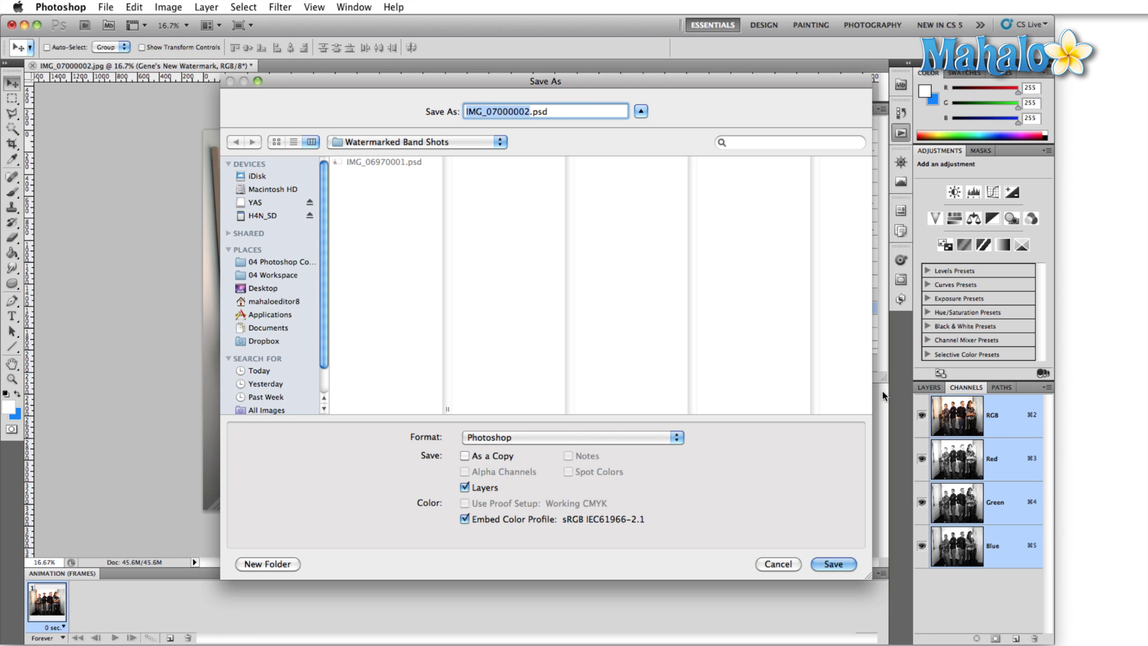
click(849, 562)
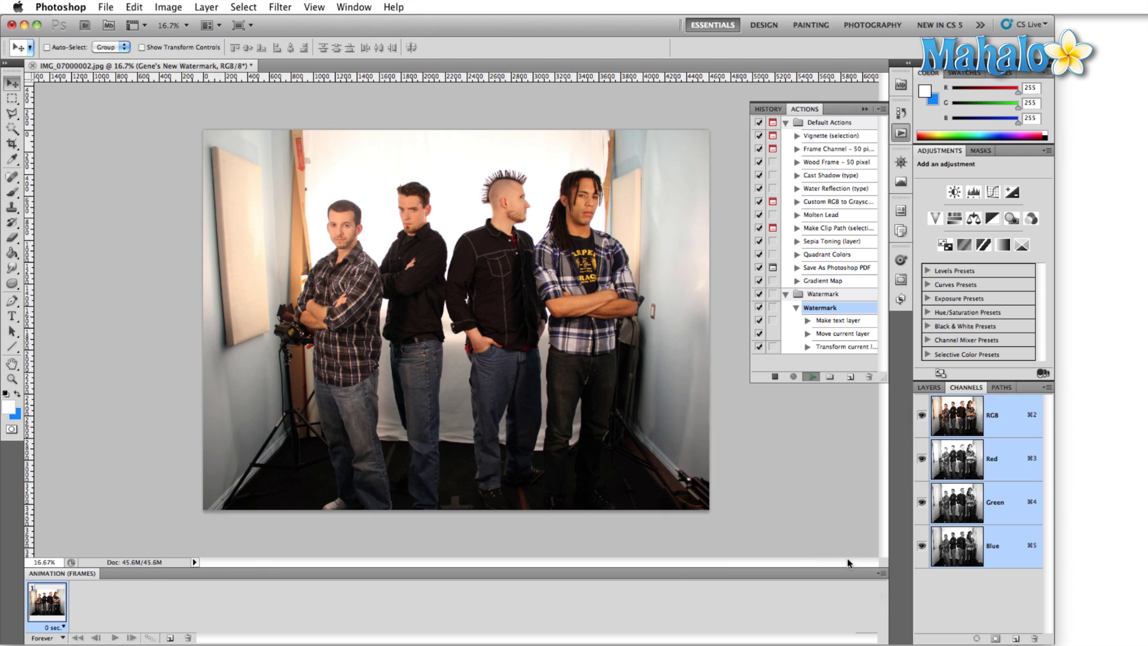
click(991, 407)
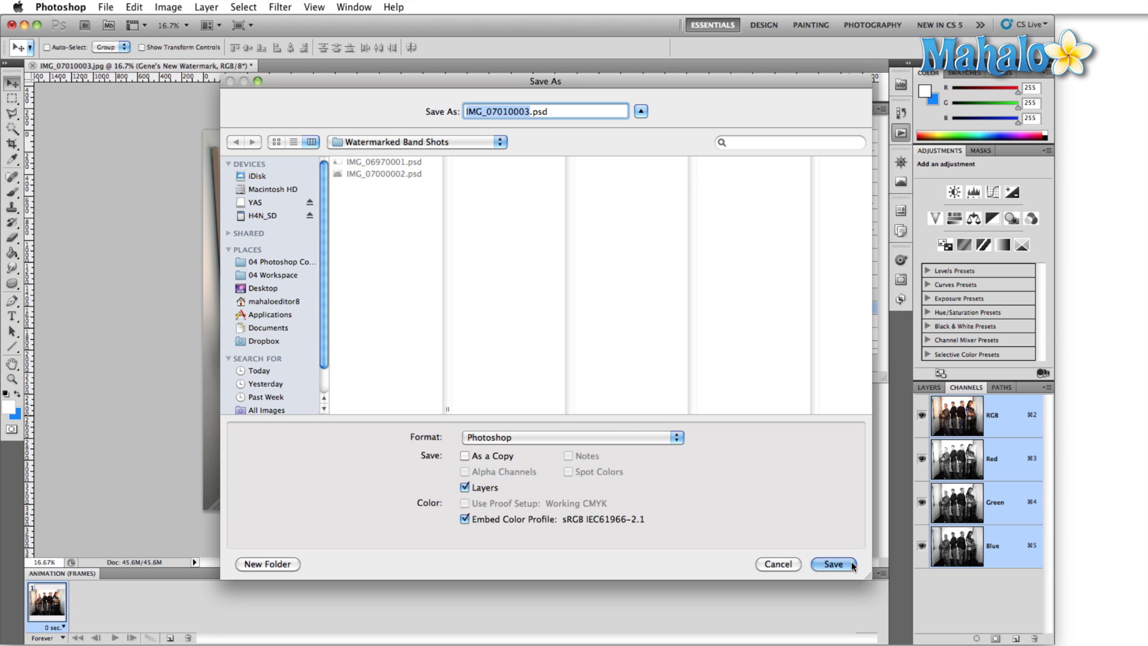
click(853, 565)
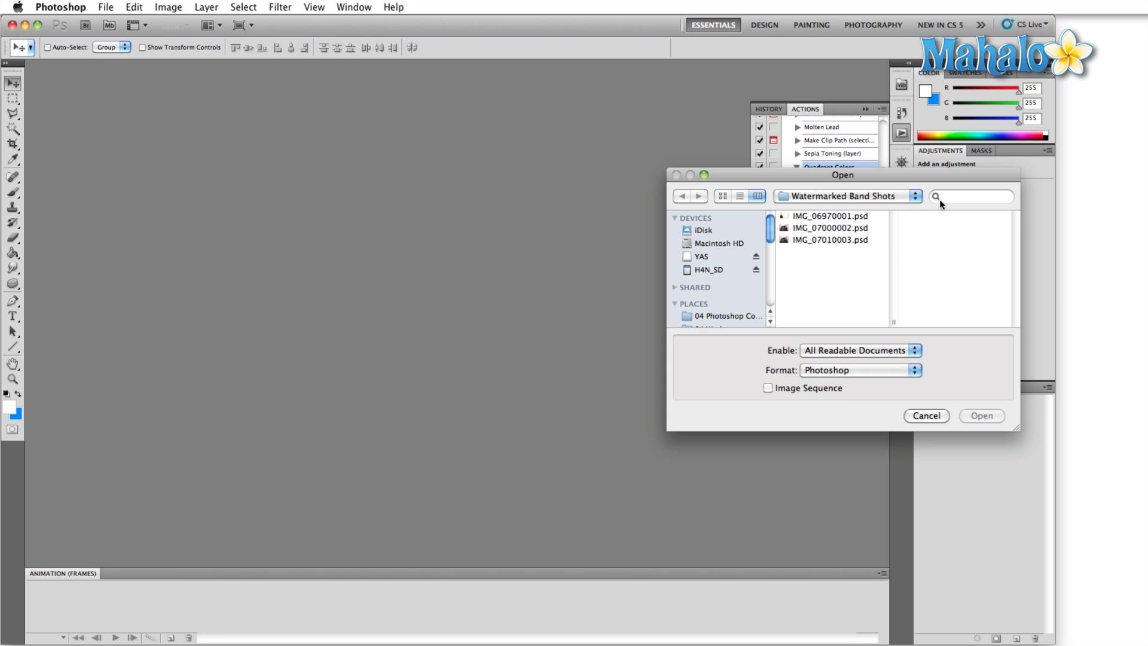
Open IMG_0697.JPG through IMG_0706.JPG from the Desktop's Band Shots folder
scroll(747, 297, down, 5)
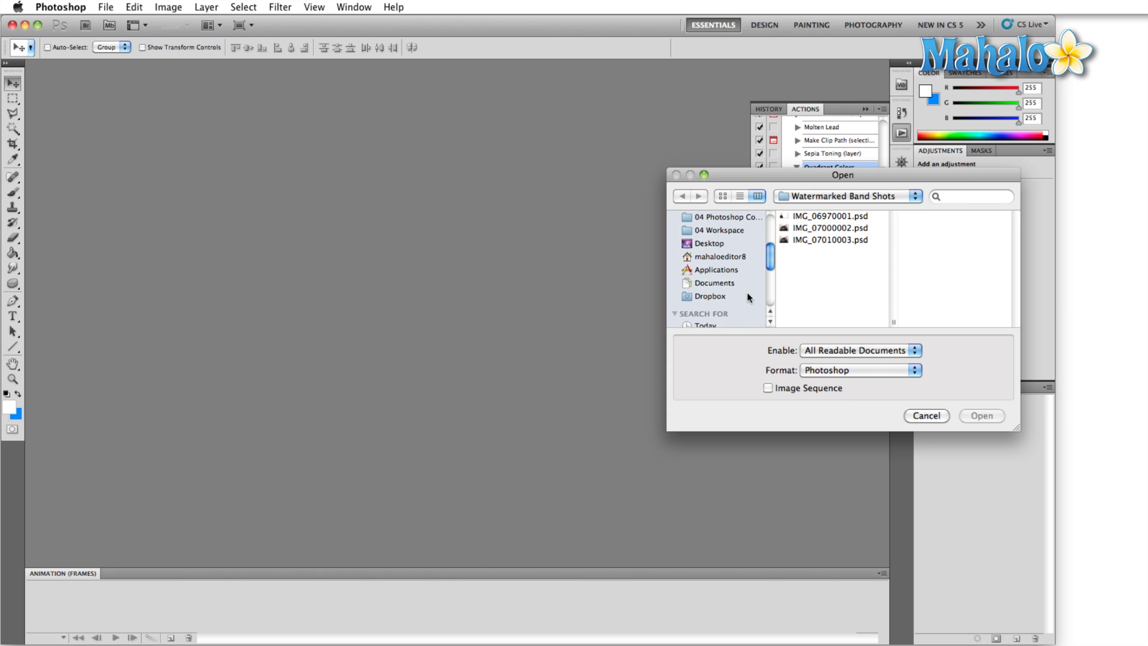
click(718, 246)
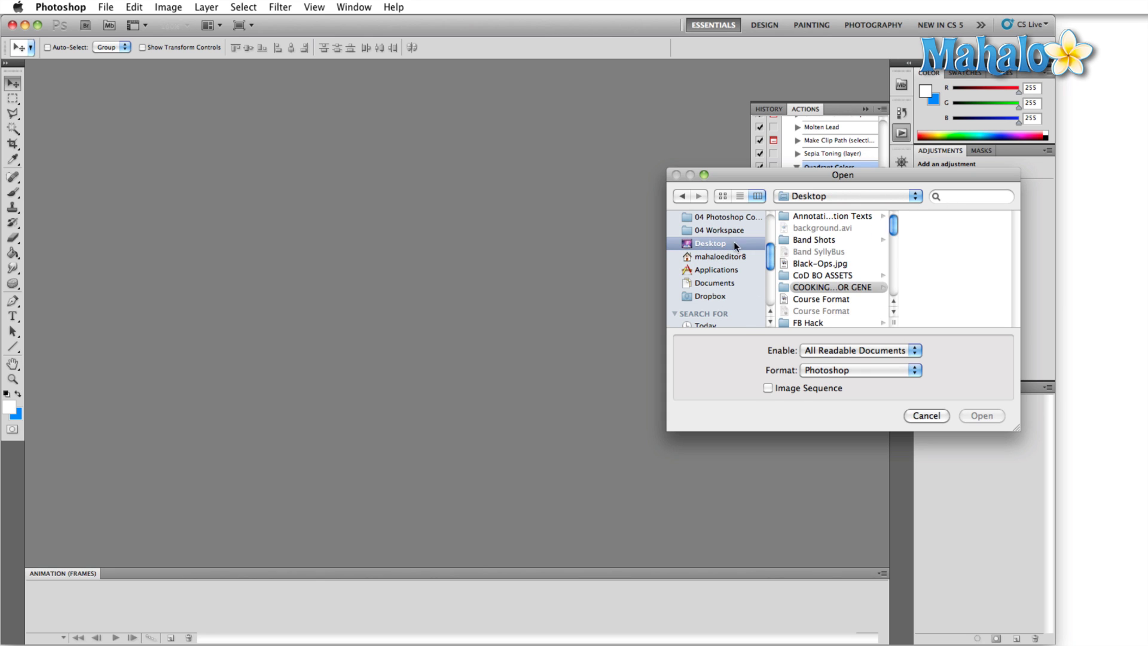
click(796, 242)
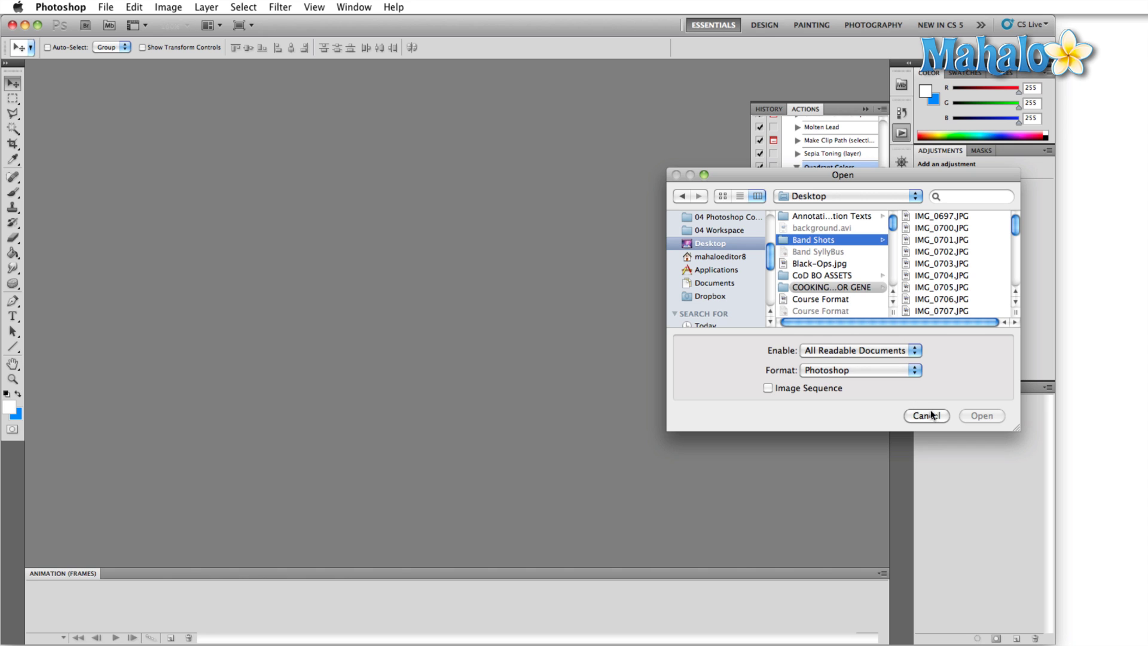
click(944, 218)
shift+click(822, 300)
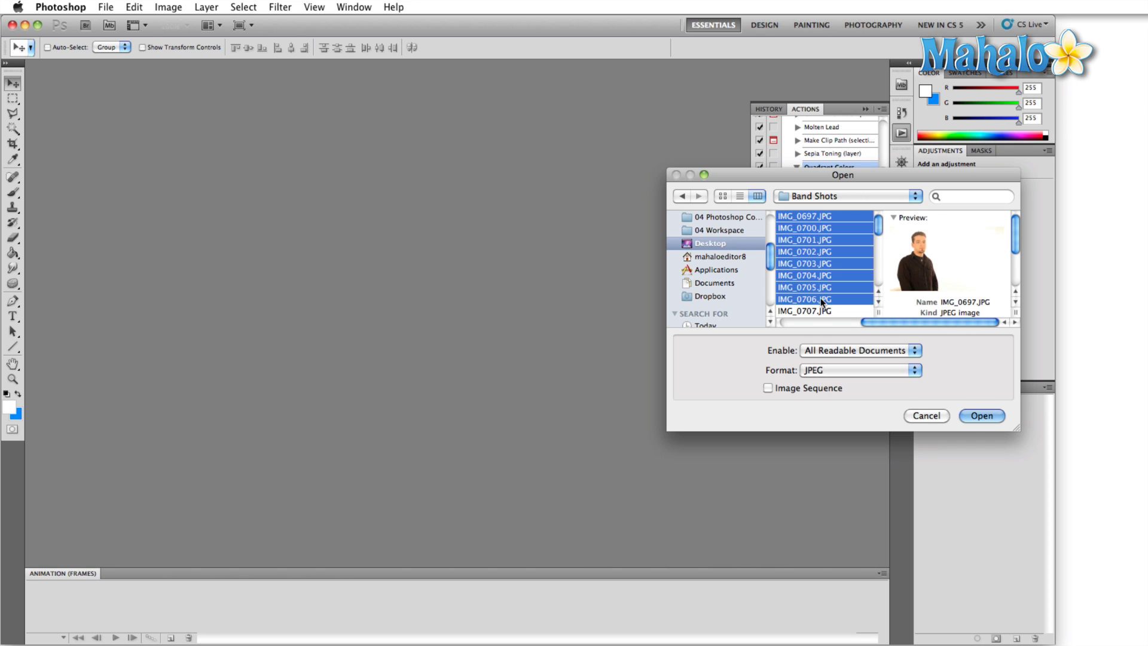
click(982, 416)
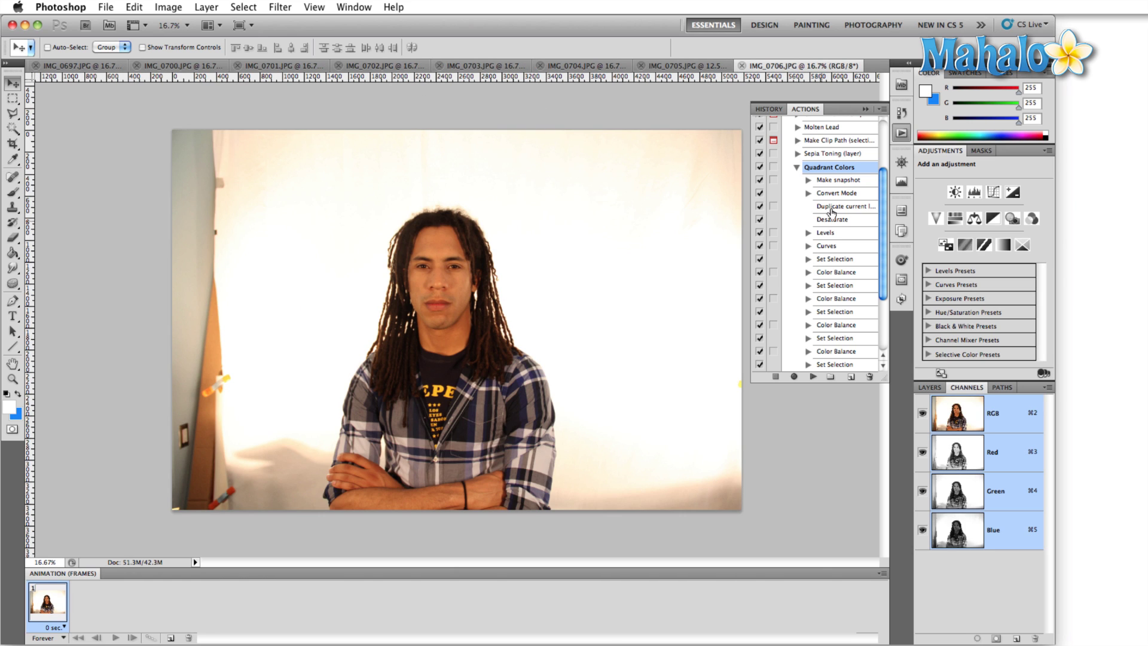
Run a Quadrant Colors batch with the source set to Opened Files
click(796, 168)
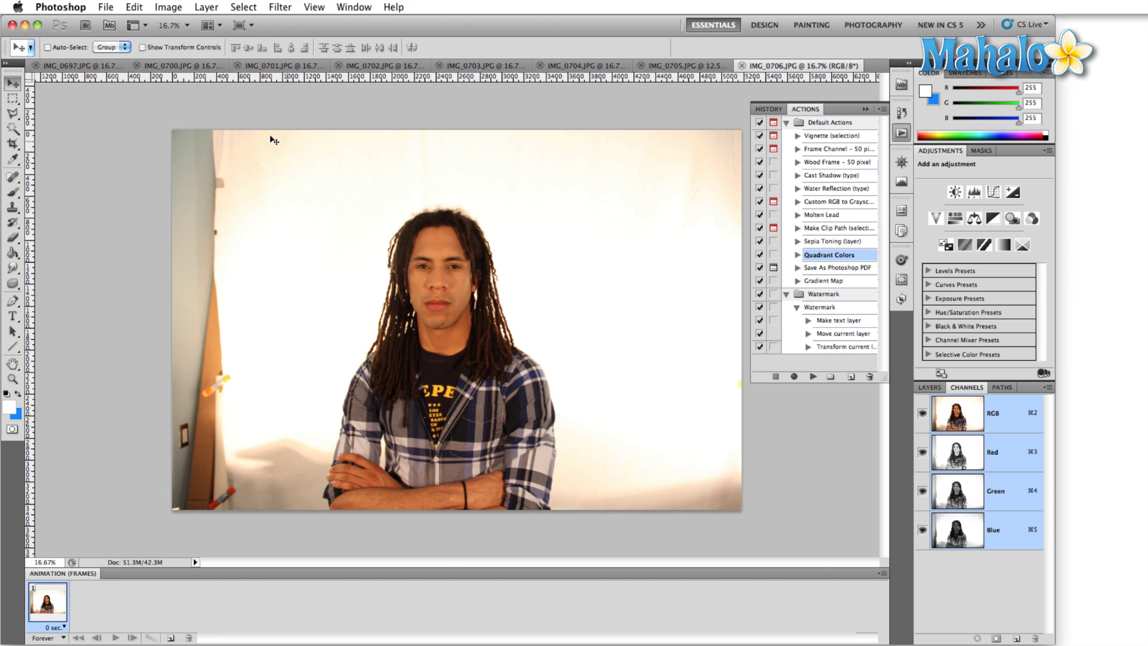
click(110, 9)
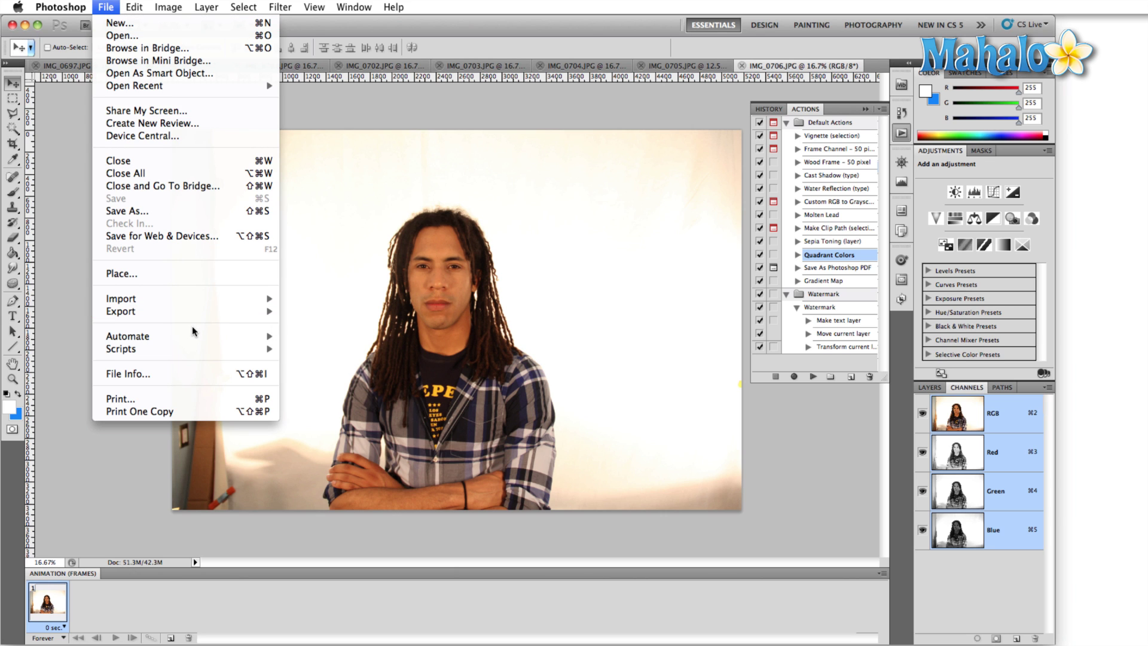
mouse_move(195, 335)
click(293, 336)
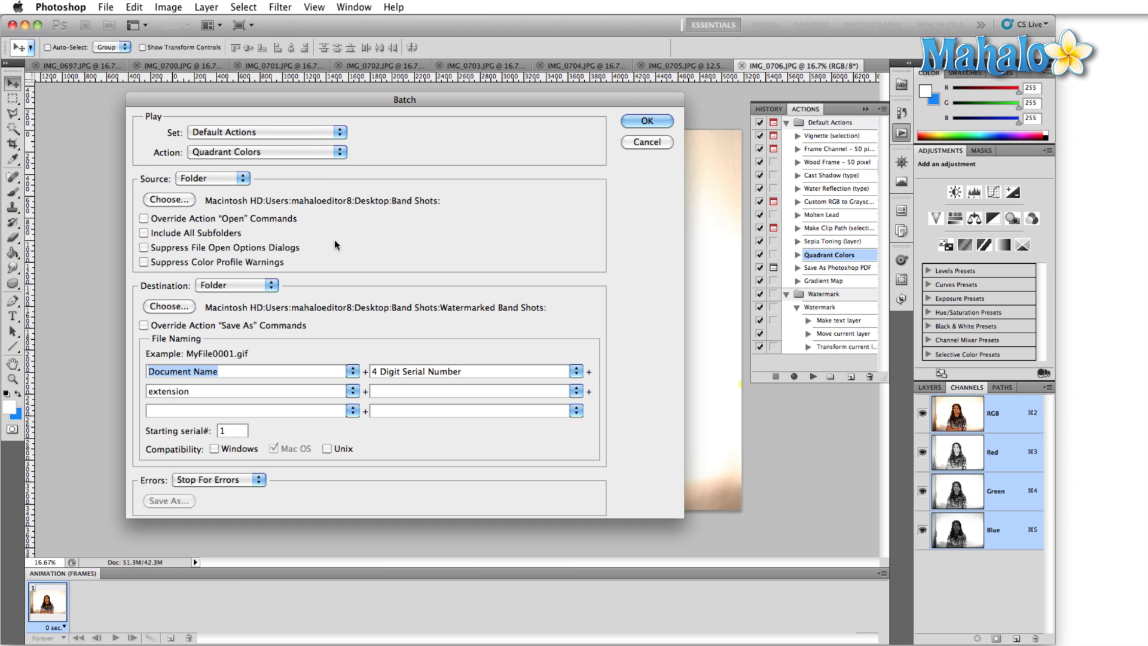
click(215, 179)
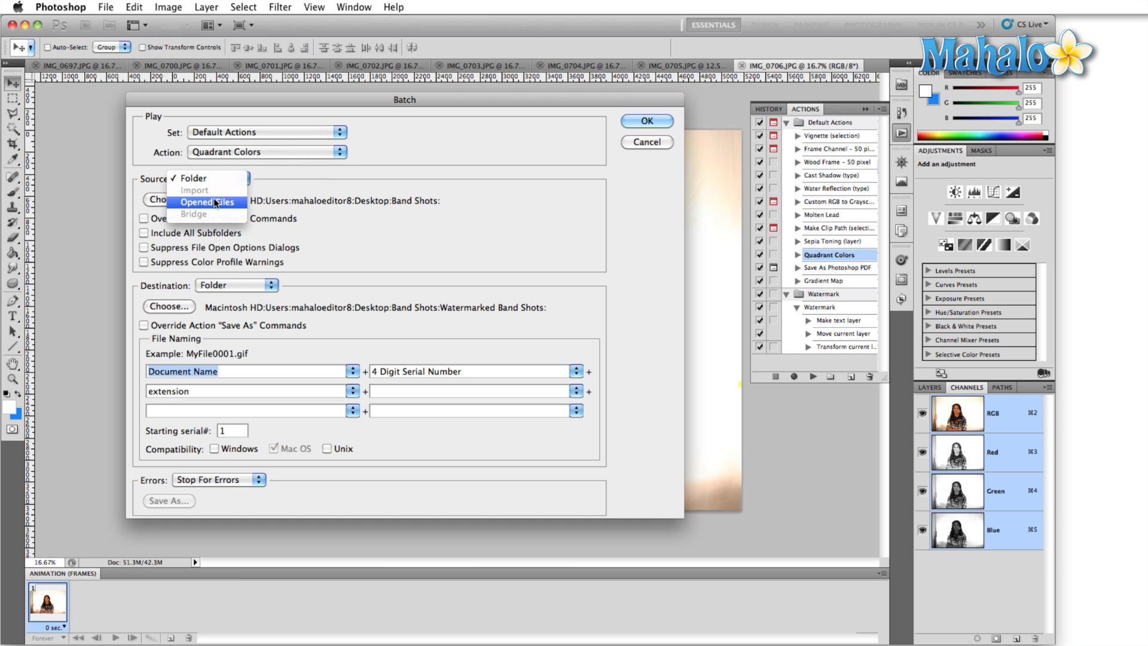
click(215, 204)
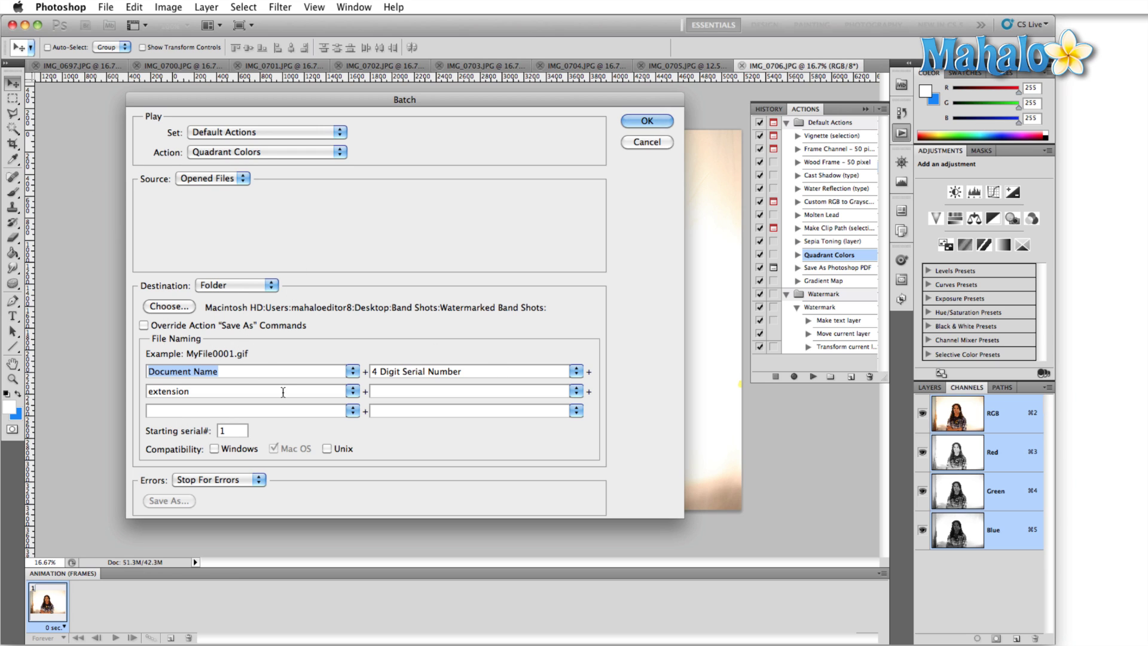
click(656, 121)
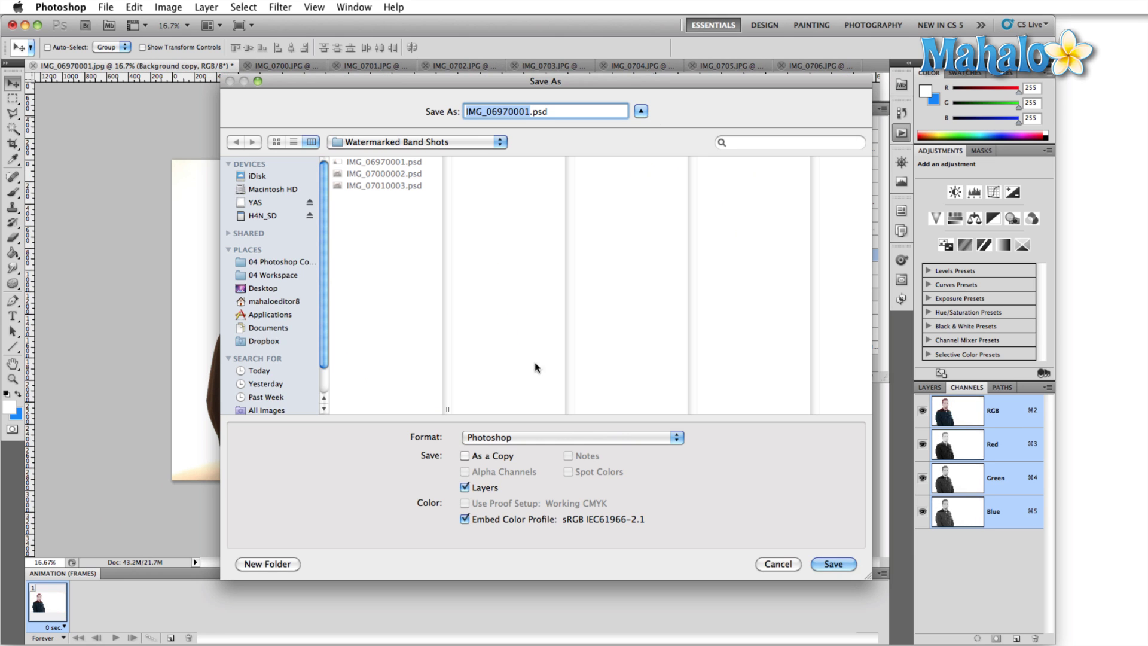
Save IMG_06970001.psd, replacing the existing file, then save IMG_07000002.psd
click(833, 564)
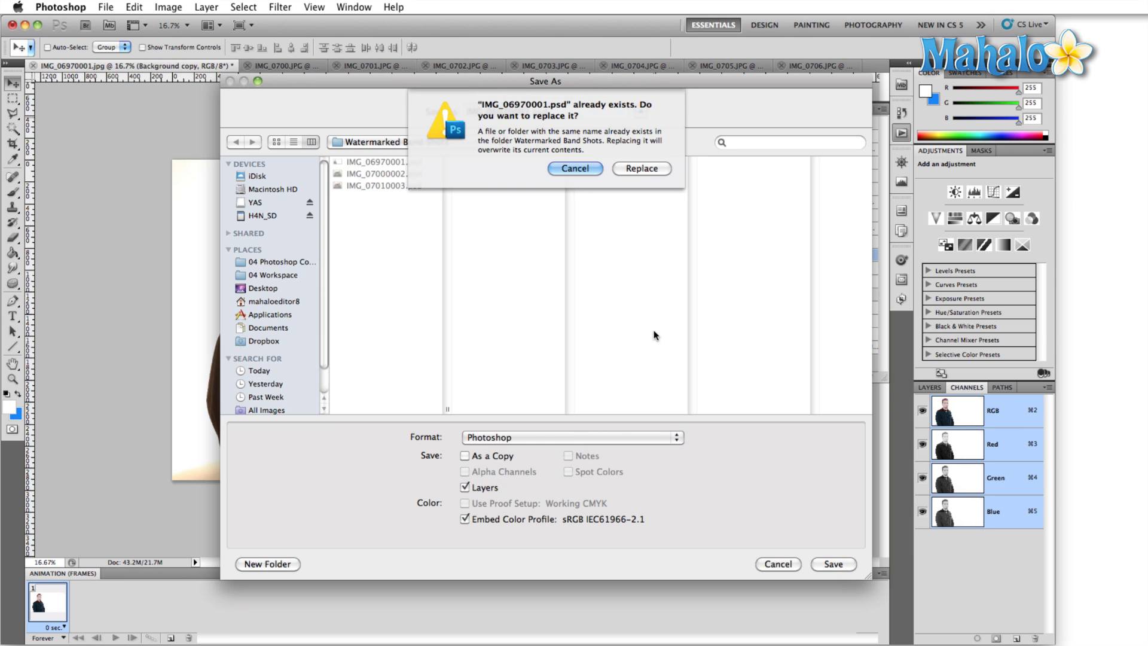
click(645, 167)
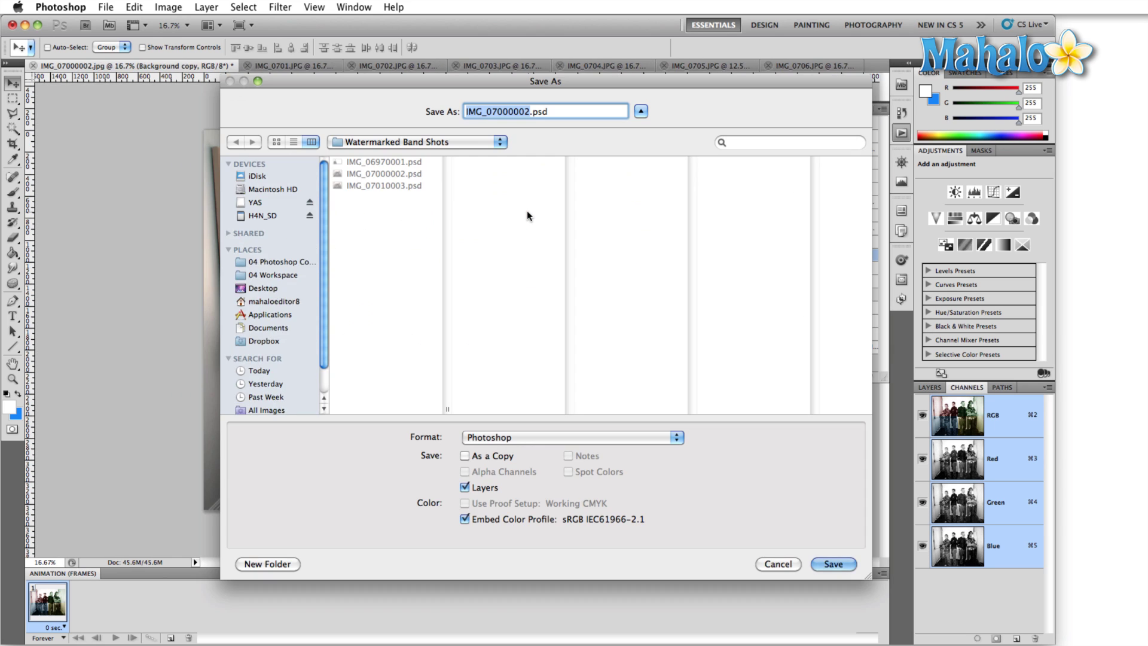
click(831, 563)
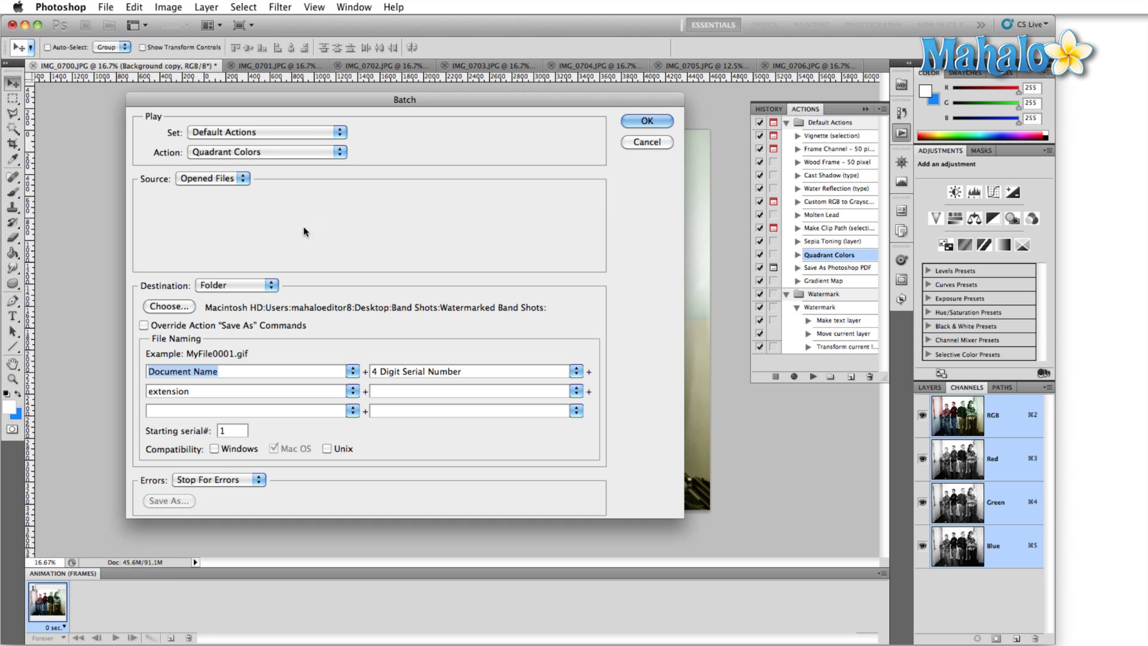
Set the batch Destination to None, choose the Molten Lead action, and run it
click(258, 281)
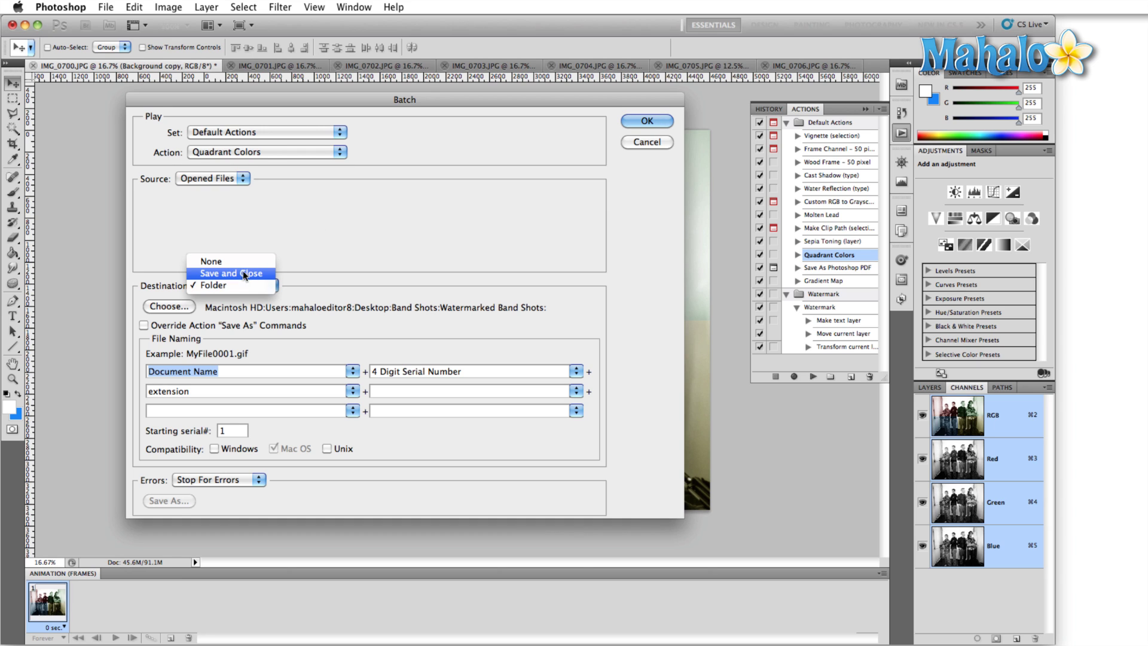
click(222, 260)
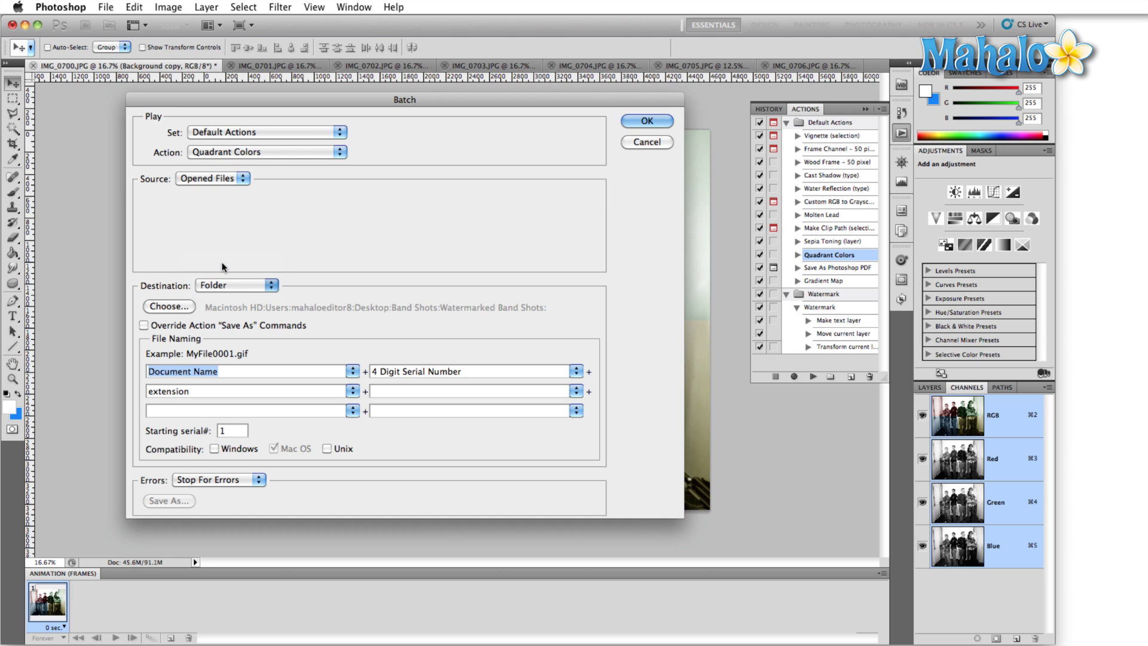
click(287, 152)
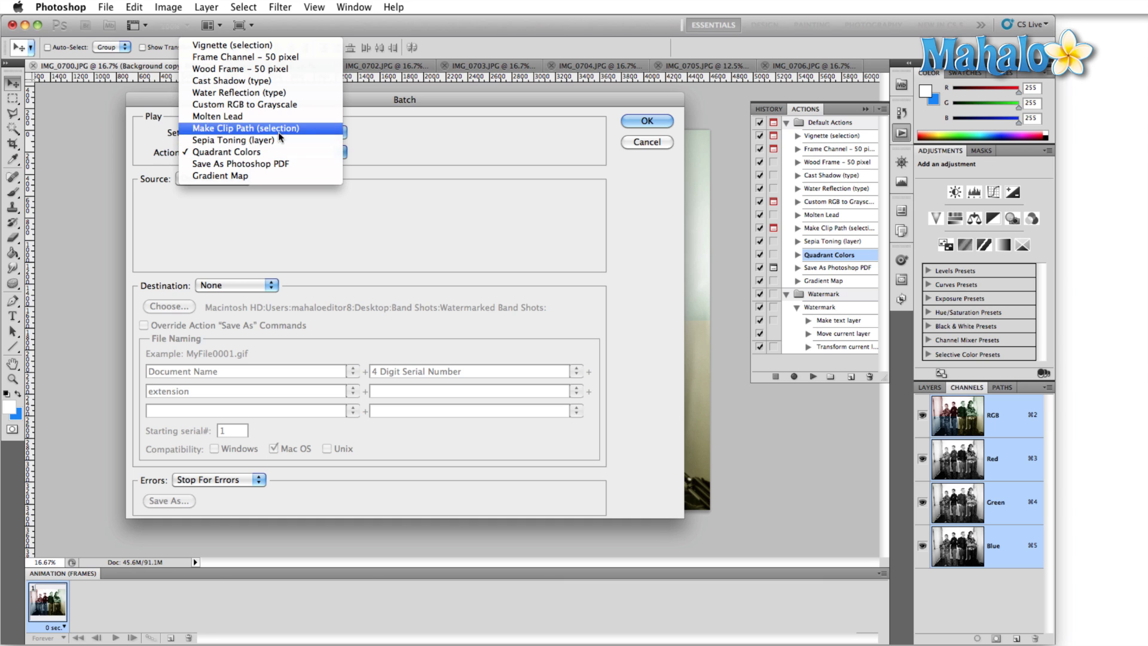
click(256, 115)
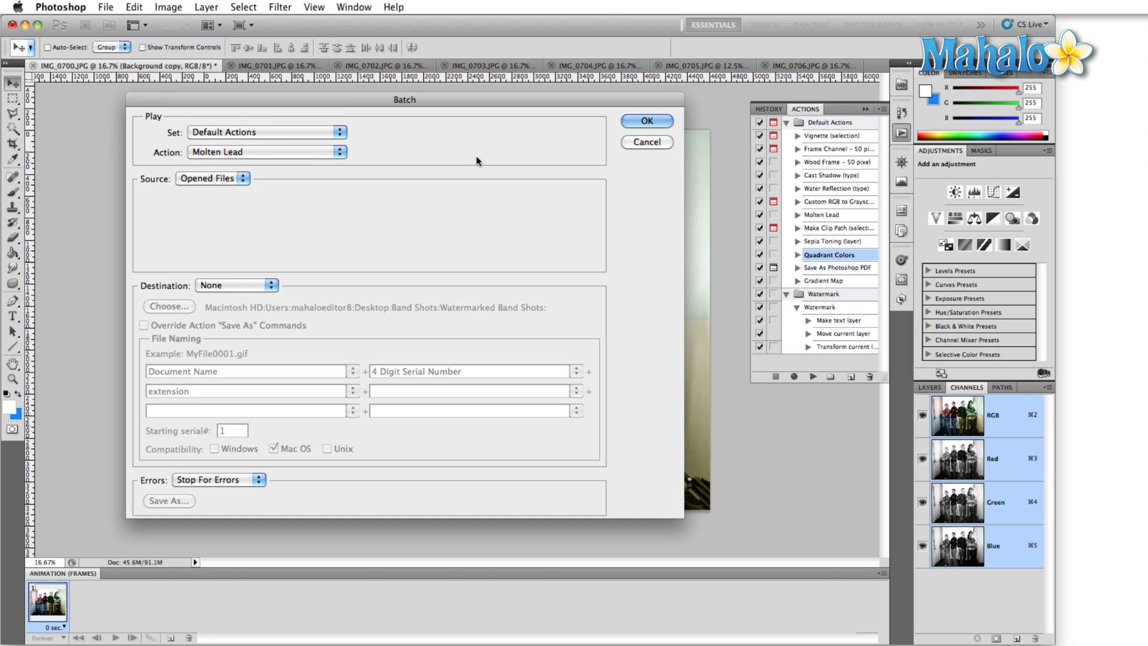
click(648, 121)
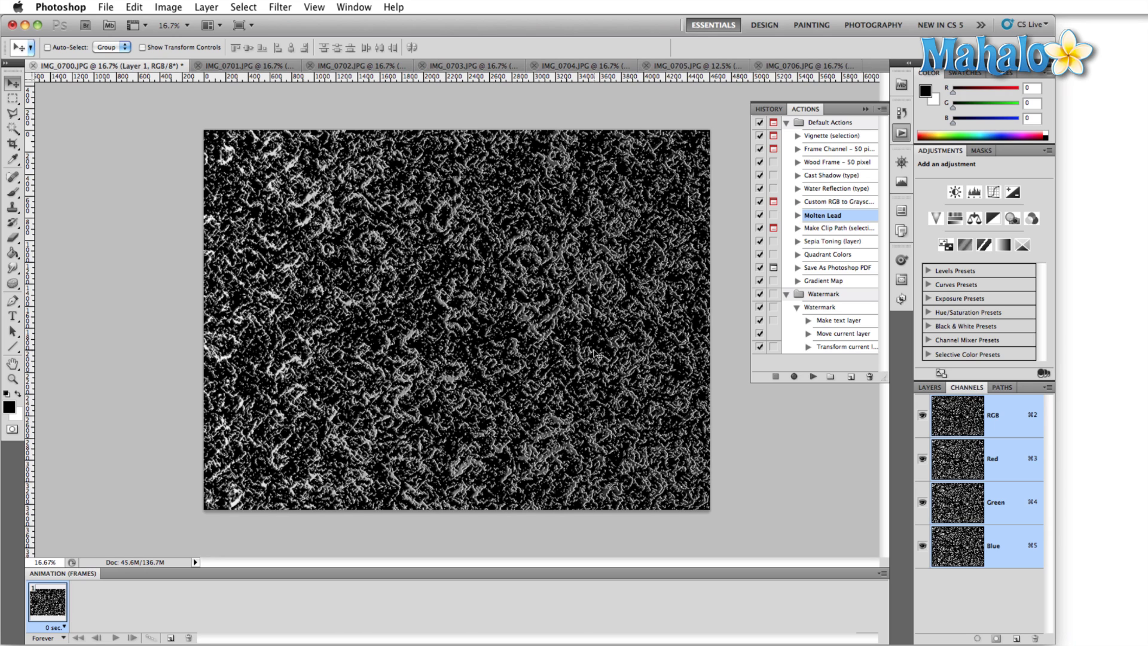
Reopen Batch to play Default Actions' Molten Lead on Opened Files, keeping Destination None
click(100, 8)
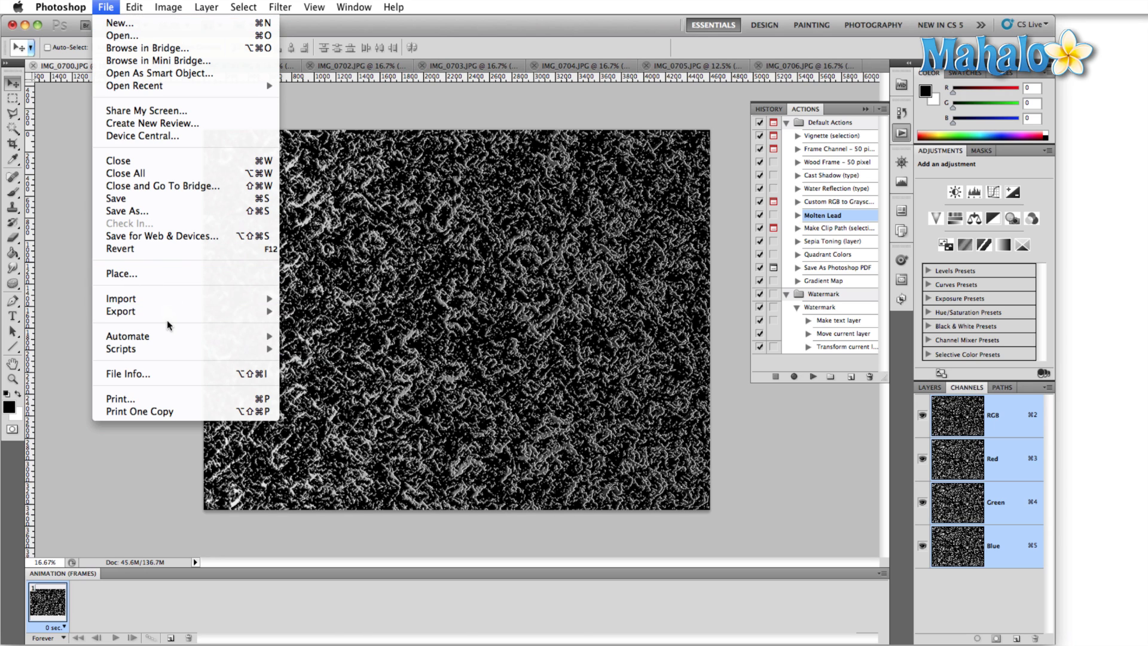
mouse_move(175, 336)
click(305, 337)
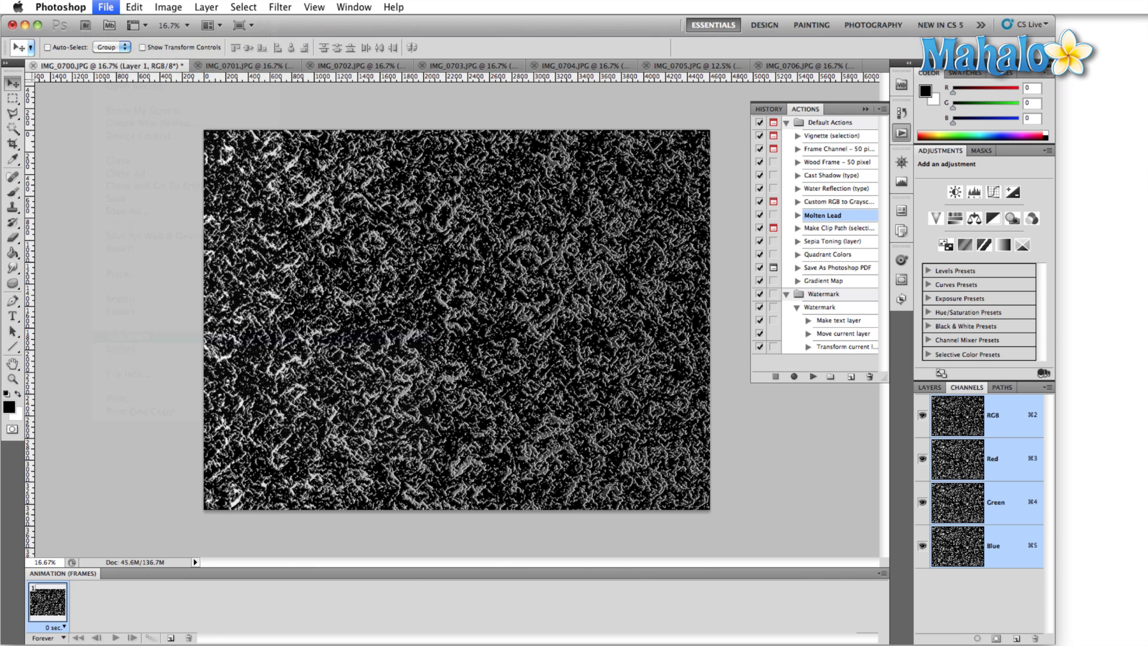
click(271, 285)
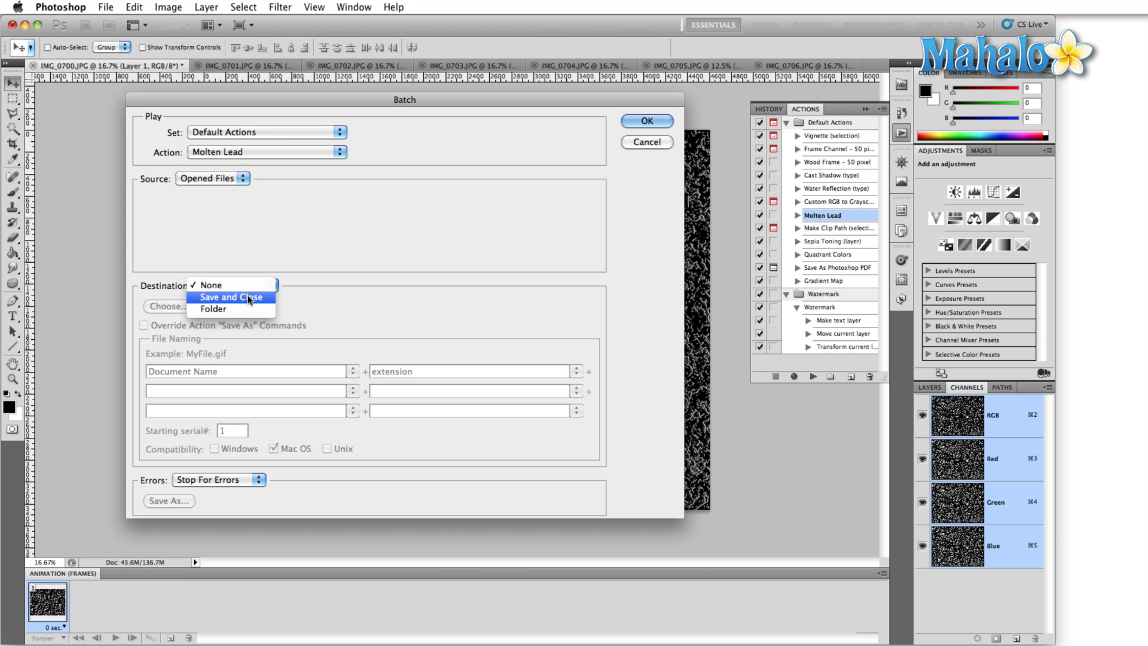
click(617, 231)
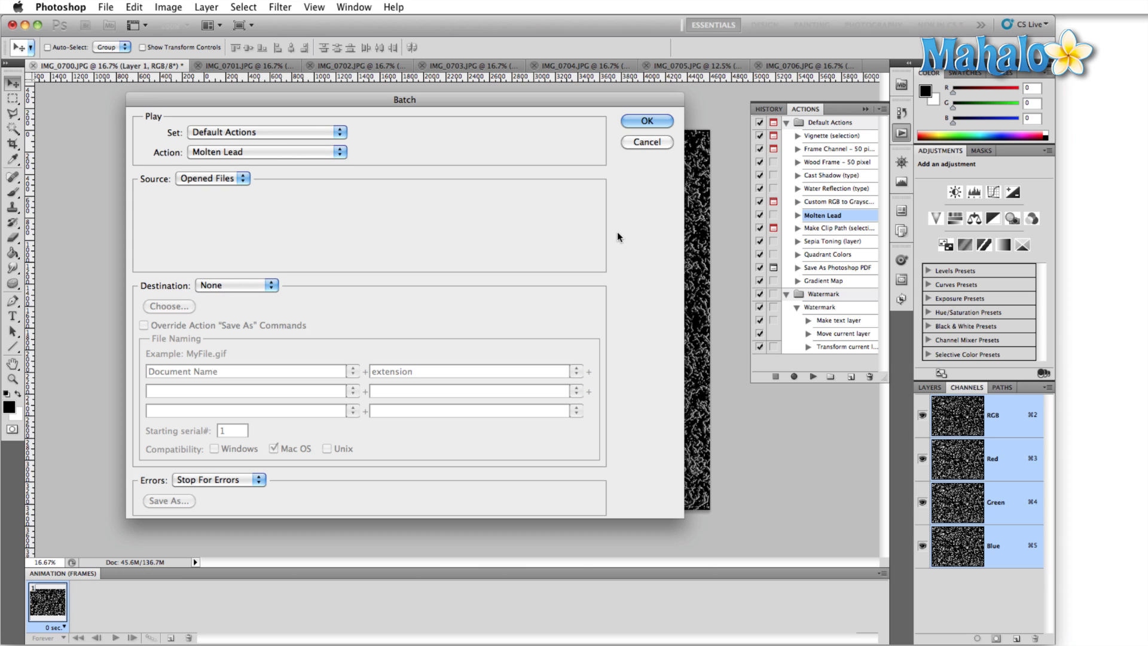